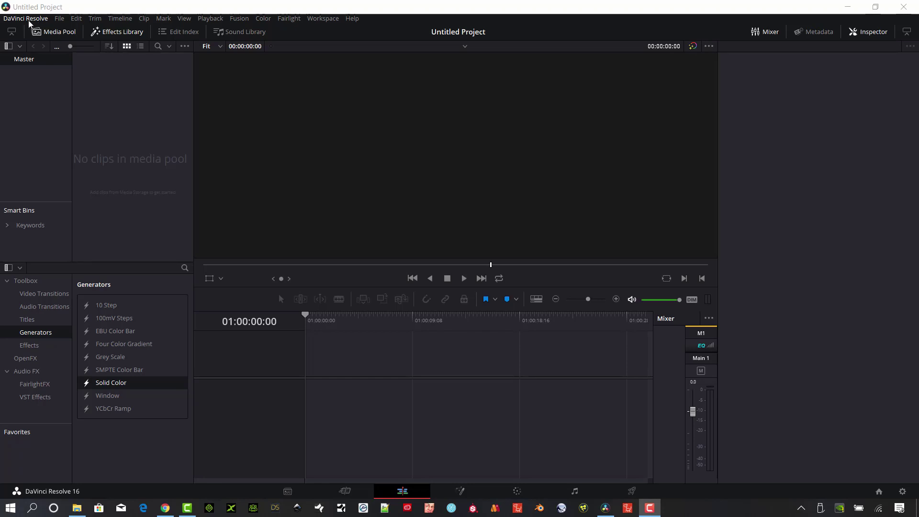
# - Open Preferences on the Audio Plugins page to see the VST folders and plugin load status
pyautogui.click(28, 20)
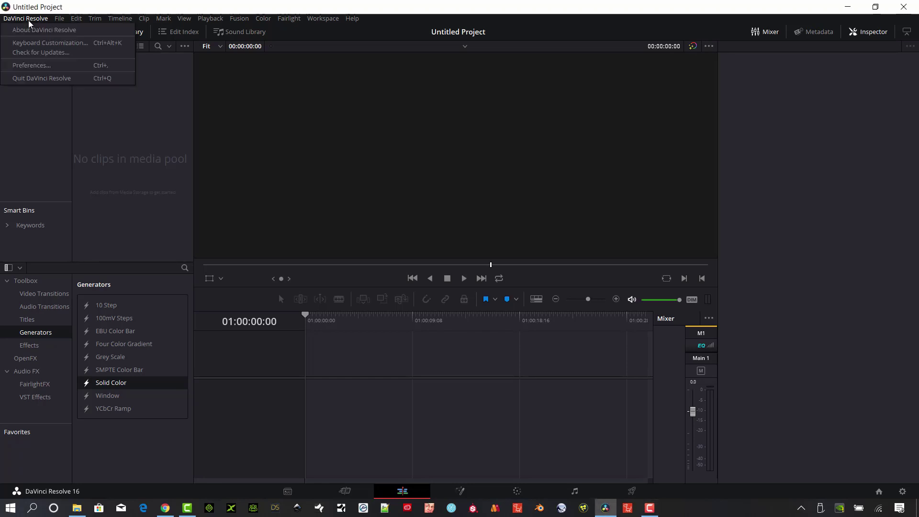
pyautogui.click(42, 67)
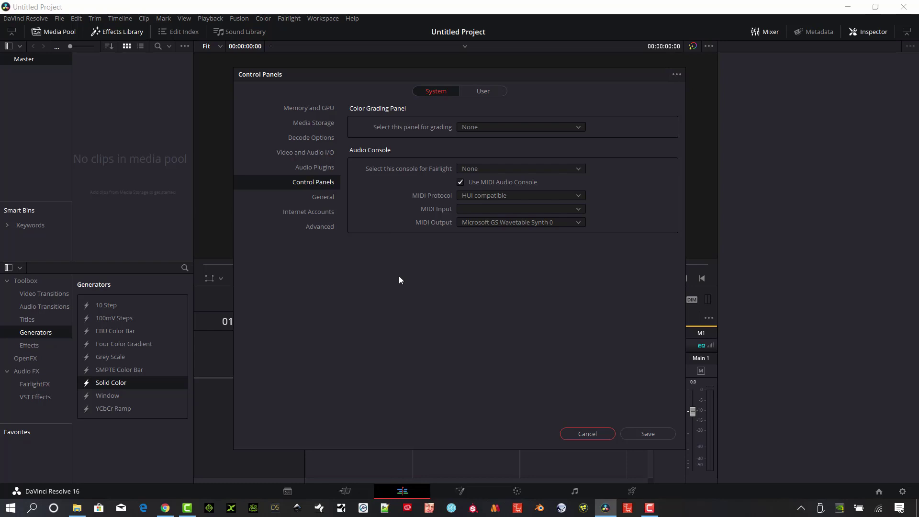
pyautogui.click(320, 167)
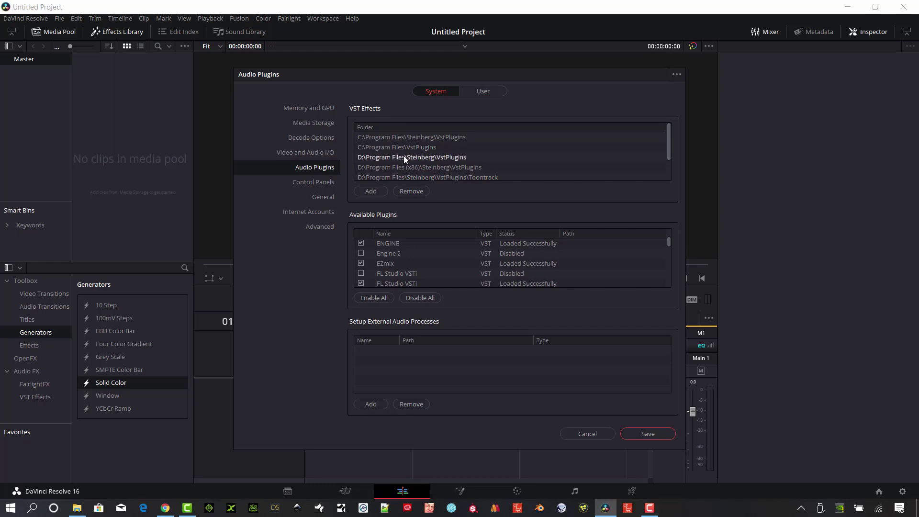
pyautogui.click(371, 190)
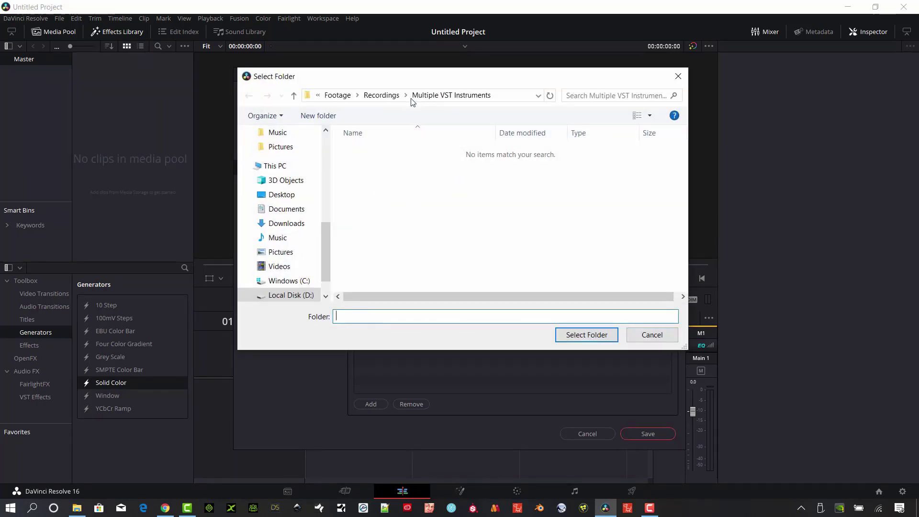
pyautogui.scroll(-1, 326, 263)
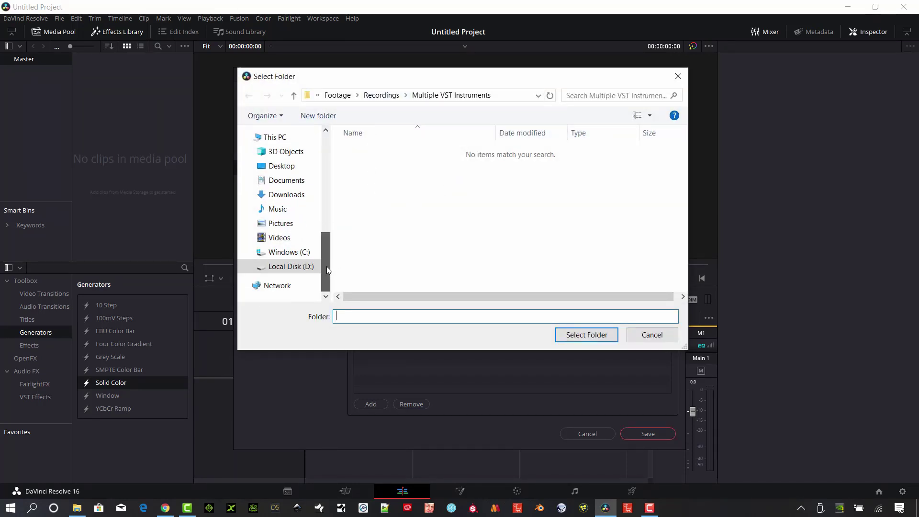
pyautogui.moveTo(326, 266); pyautogui.dragTo(322, 255)
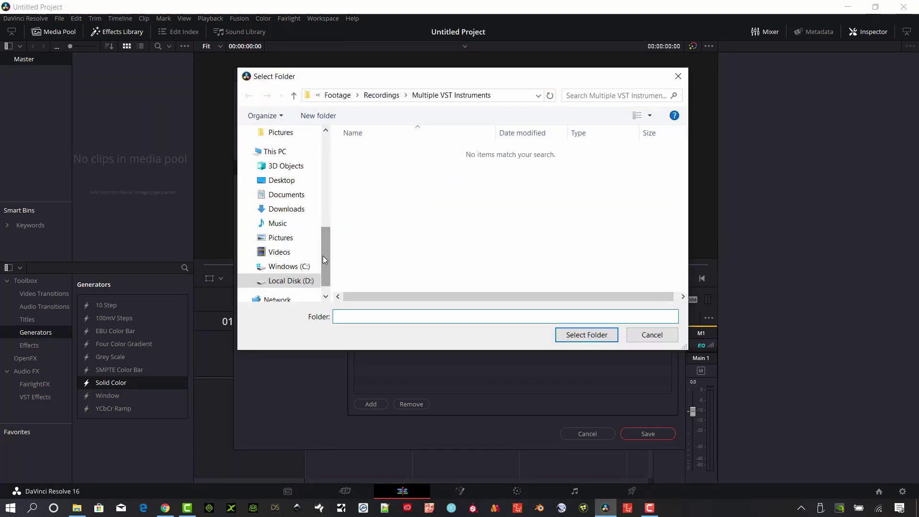
pyautogui.click(298, 266)
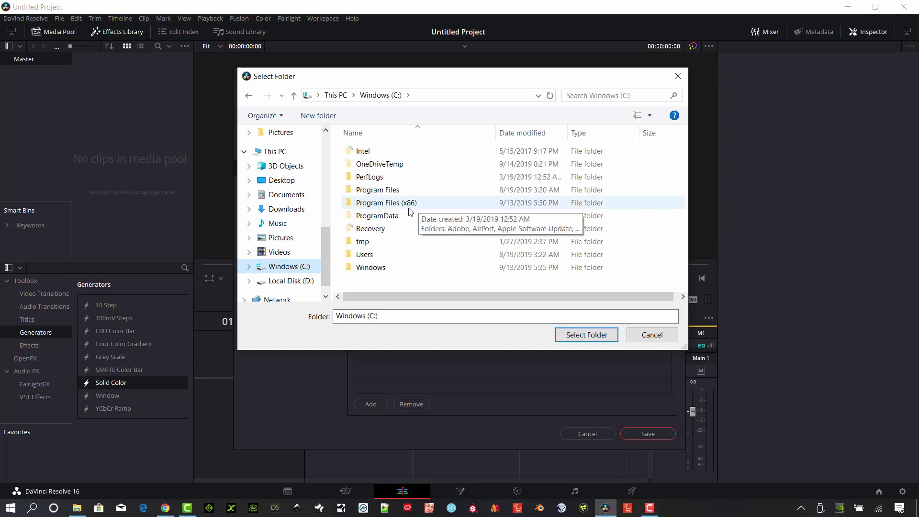
pyautogui.doubleClick(398, 206)
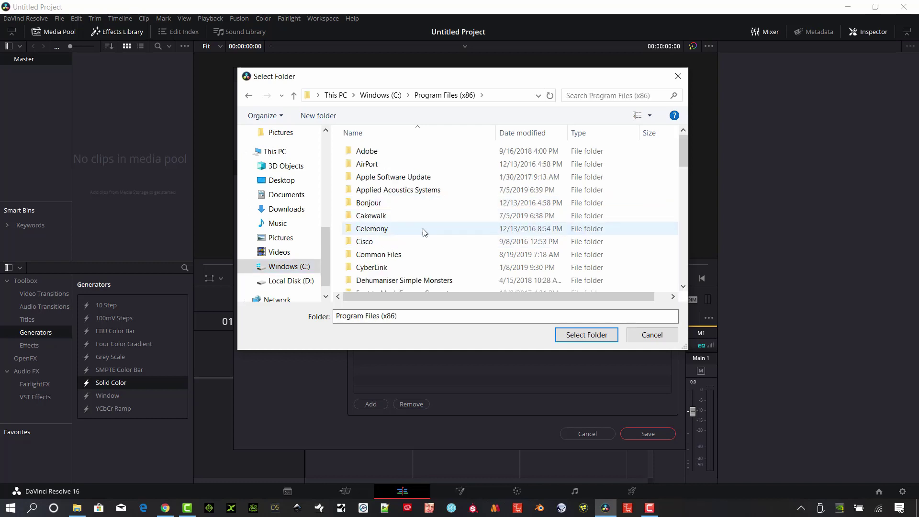
pyautogui.scroll(-1, 434, 249)
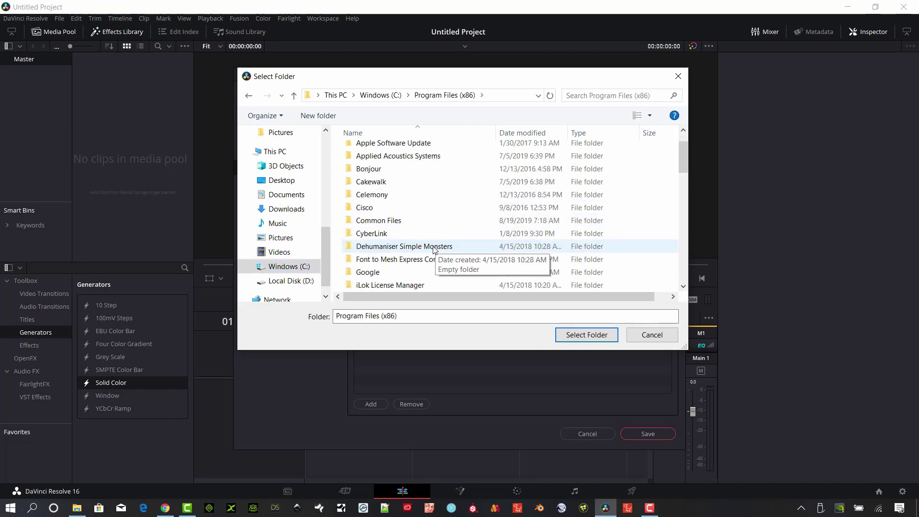
pyautogui.scroll(-8, 434, 249)
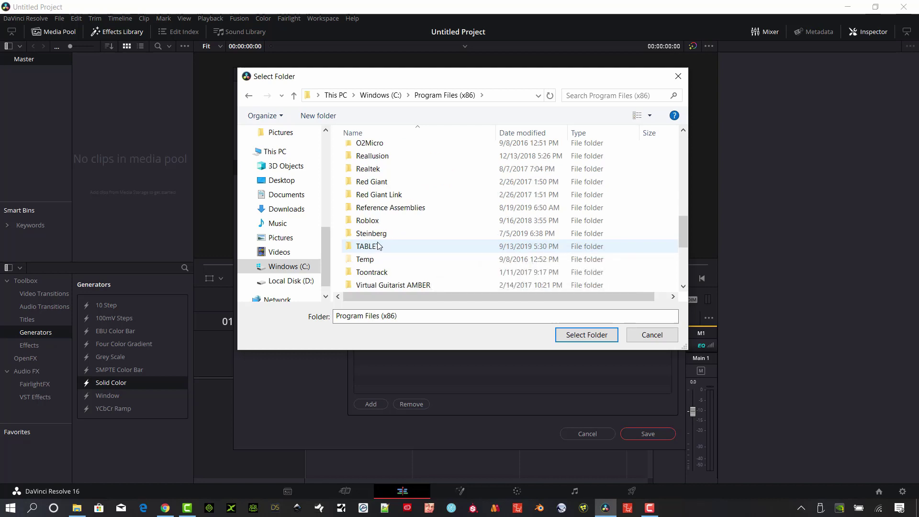
pyautogui.doubleClick(373, 234)
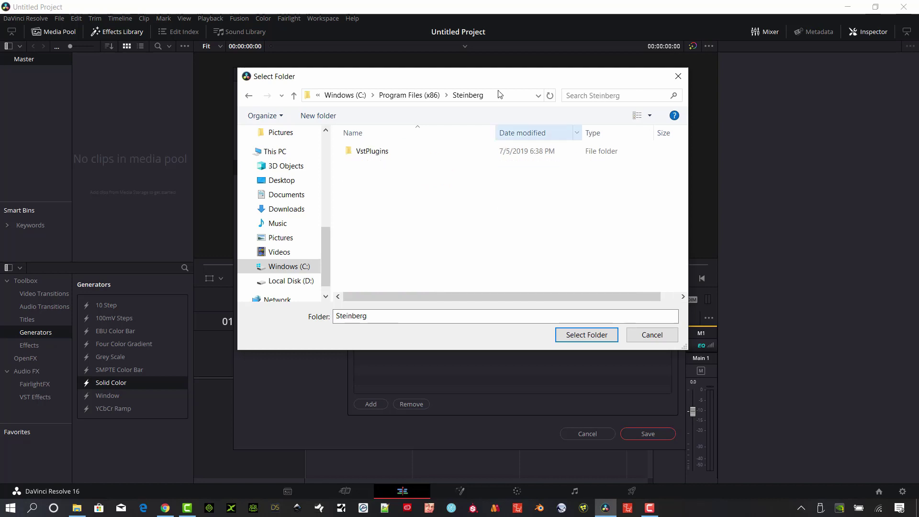
pyautogui.click(406, 96)
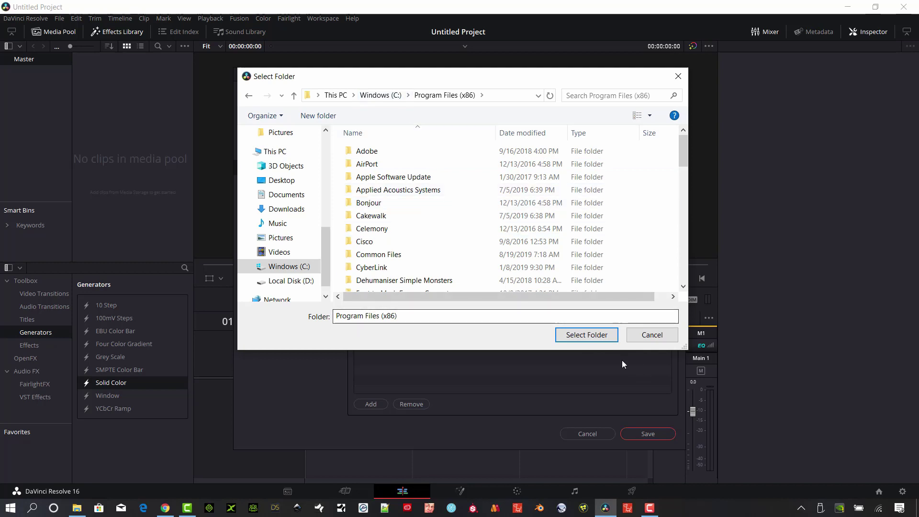
pyautogui.click(649, 336)
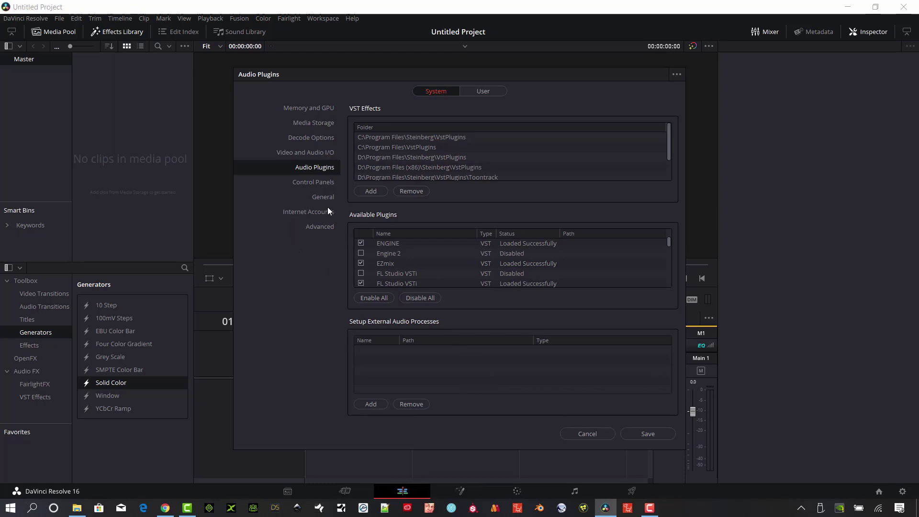
# - Switch the Preferences sidebar to the Control Panels page
pyautogui.click(321, 183)
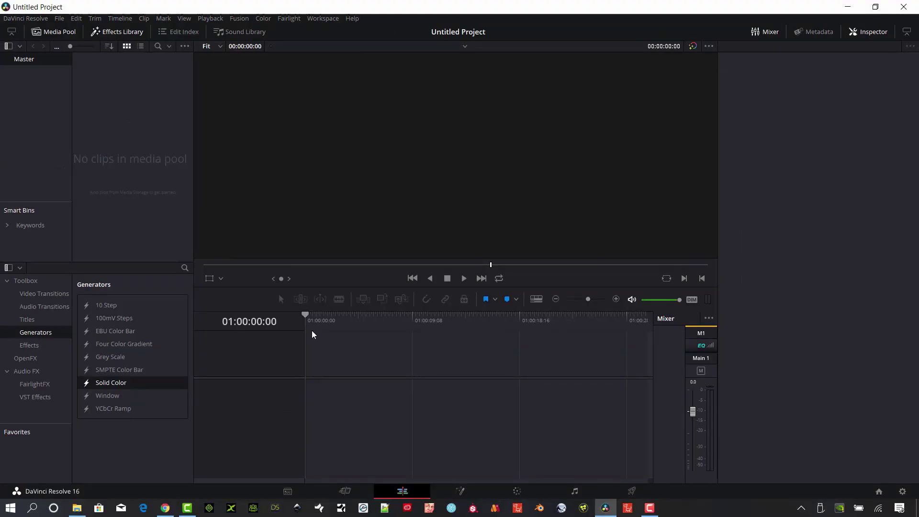
# - Go to the Fairlight page and open input/output patching with Main Out as the source
pyautogui.click(575, 491)
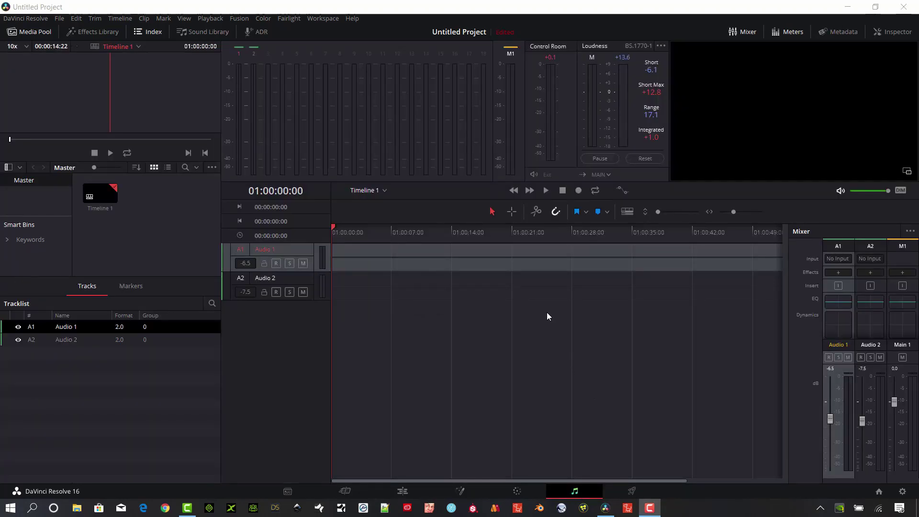
pyautogui.click(289, 19)
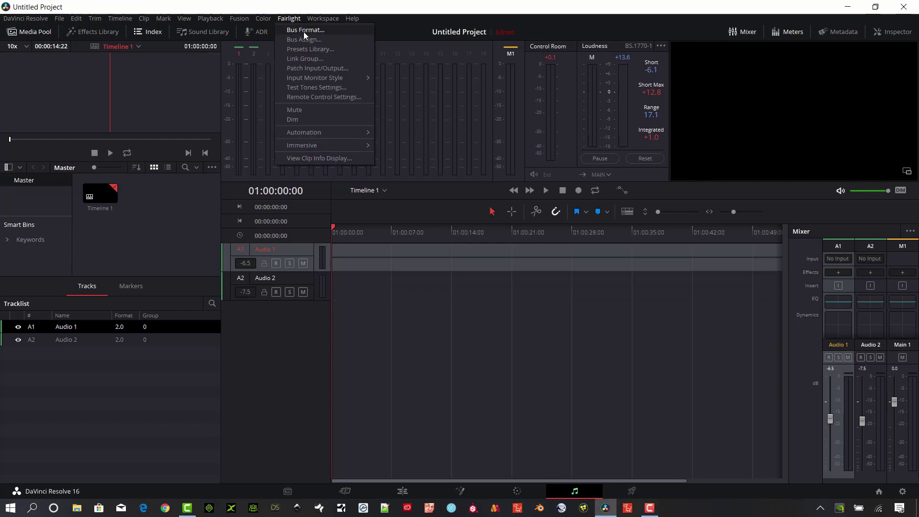
pyautogui.click(319, 68)
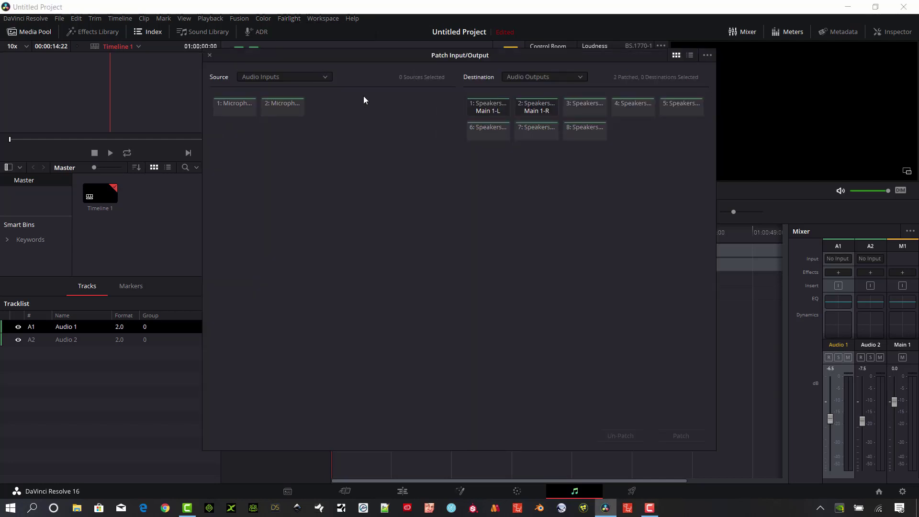
pyautogui.click(314, 78)
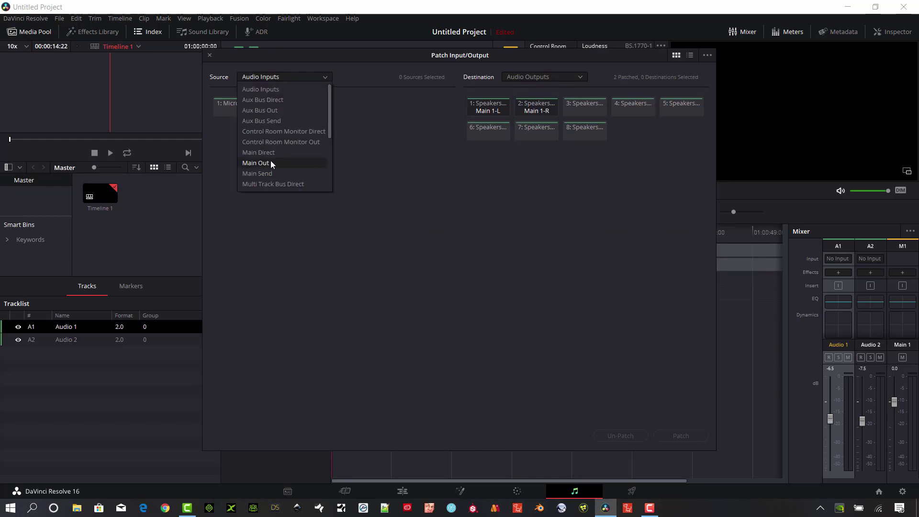
pyautogui.click(270, 163)
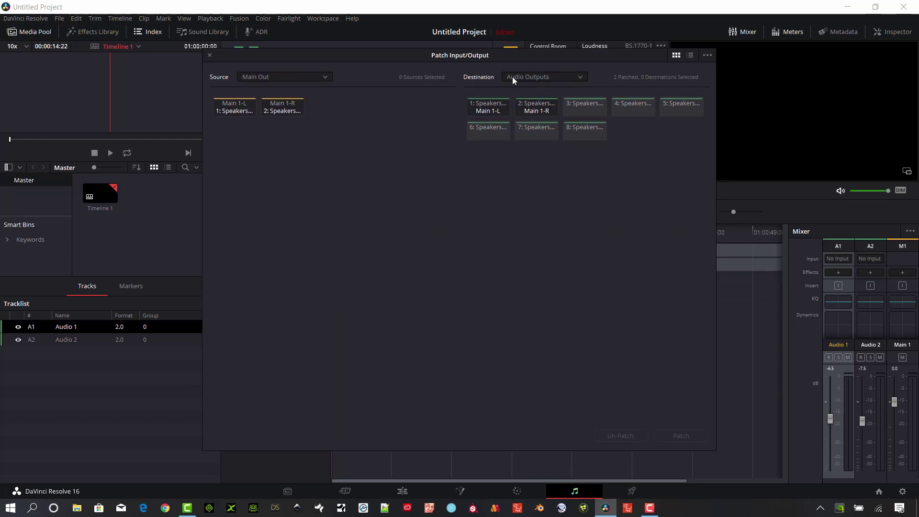
# - Patch Main 1-L and 1-R to speaker outputs 1 and 2, then close the patch window
pyautogui.click(243, 111)
pyautogui.click(294, 109)
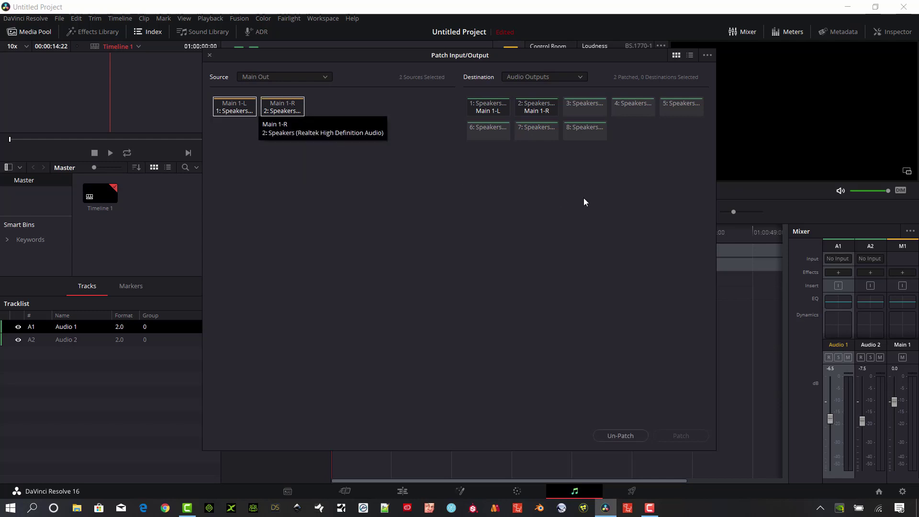
pyautogui.click(491, 111)
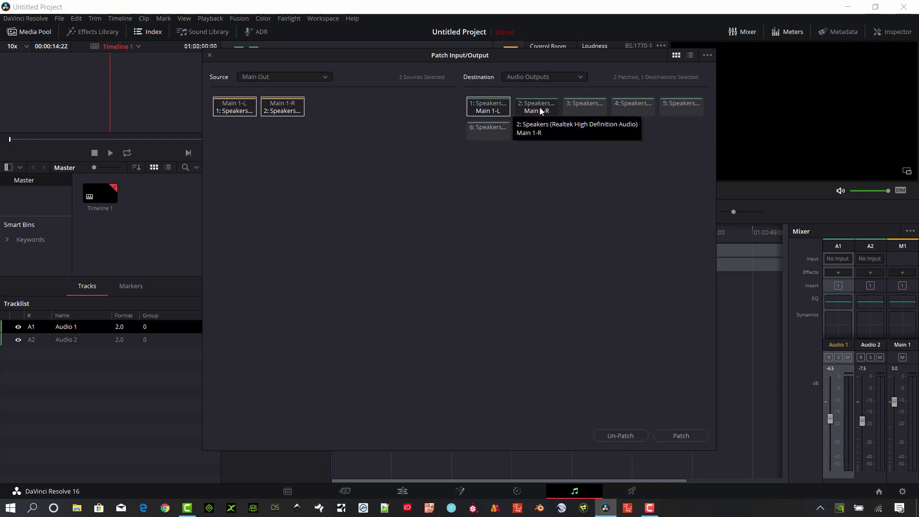
pyautogui.click(523, 112)
pyautogui.click(681, 434)
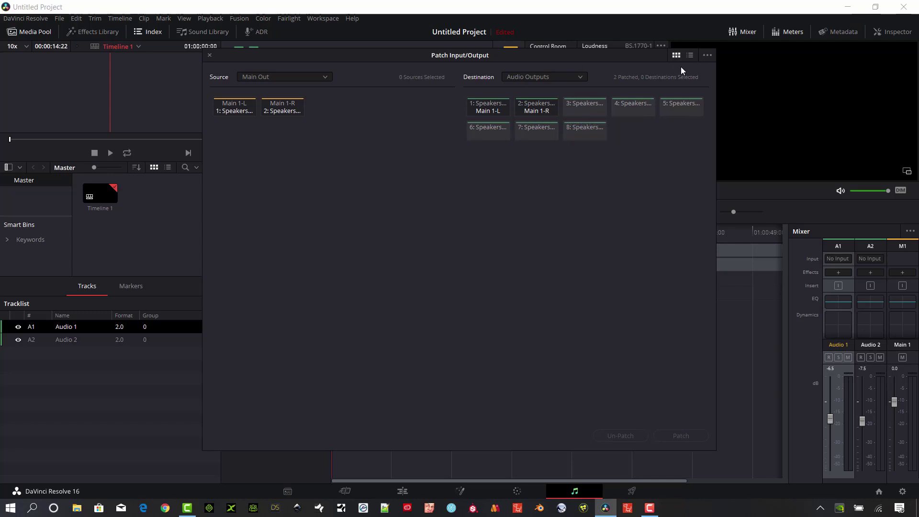
pyautogui.click(732, 75)
pyautogui.click(209, 55)
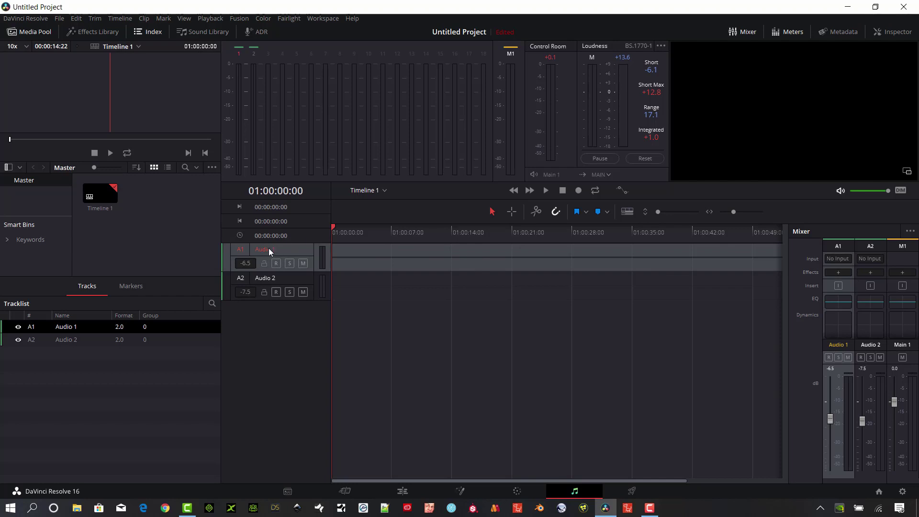
# - Add a new stereo audio track, Audio 3, from the track header menu
pyautogui.rightClick(273, 314)
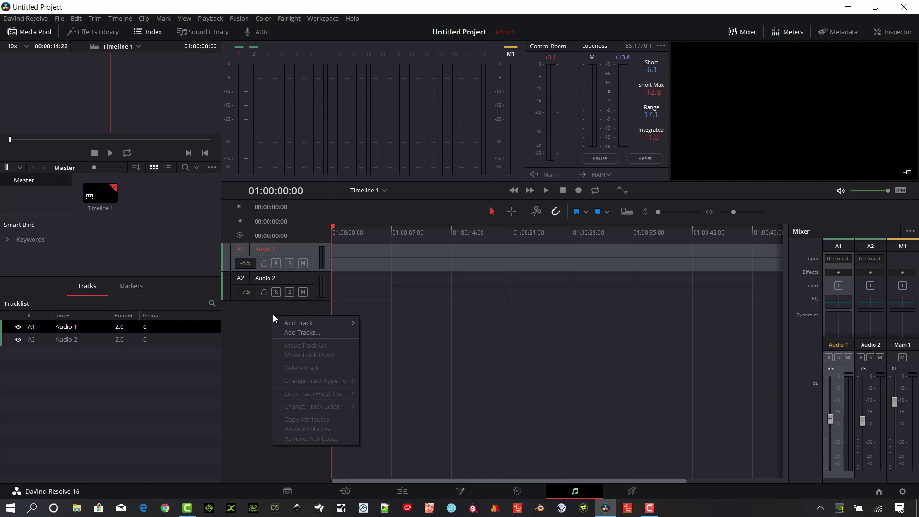
pyautogui.moveTo(305, 324)
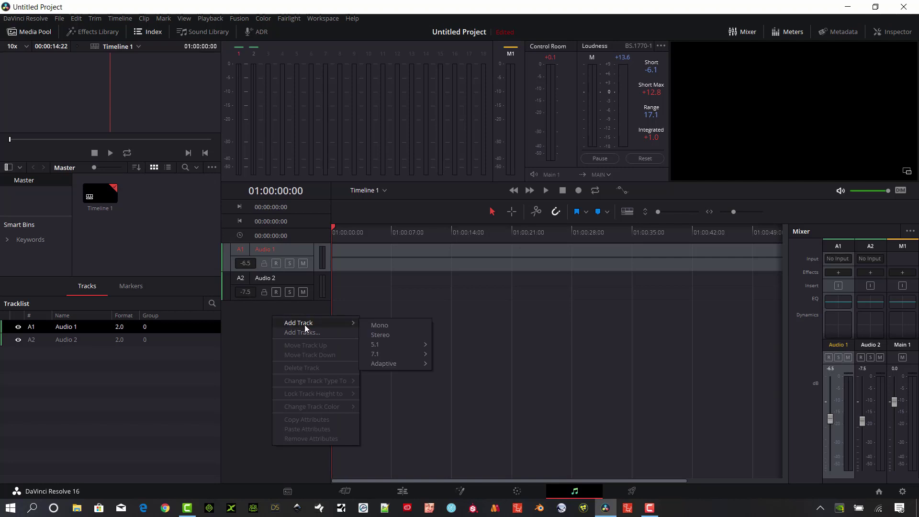
pyautogui.click(389, 335)
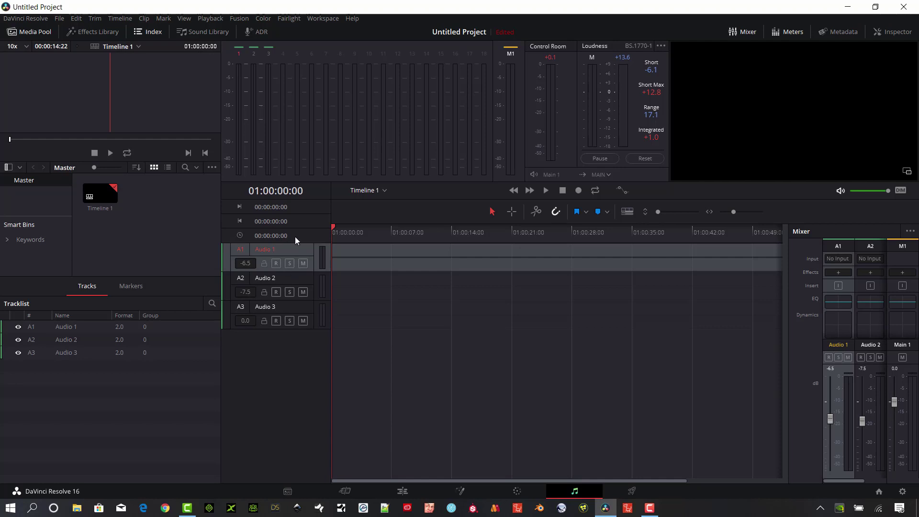
# - Rename track A1 from Audio 1 to Drums
pyautogui.doubleClick(284, 249)
pyautogui.click(267, 396)
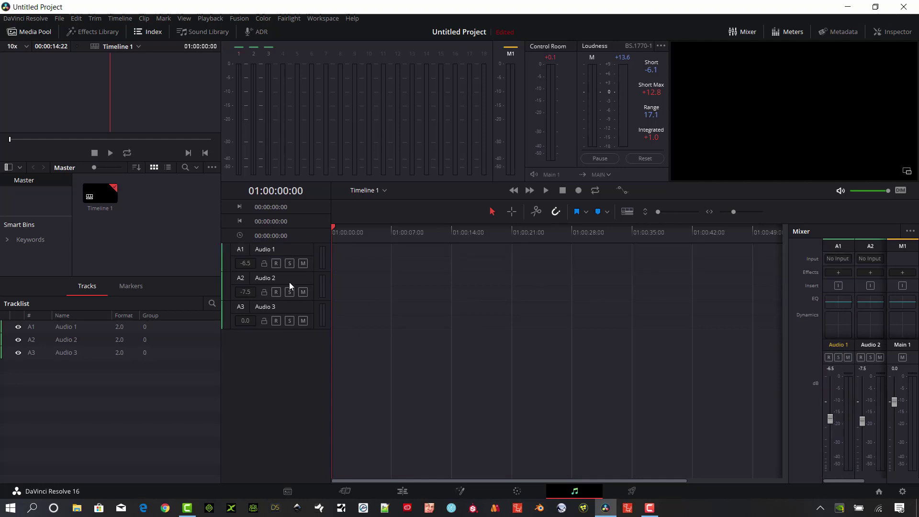
pyautogui.doubleClick(282, 250)
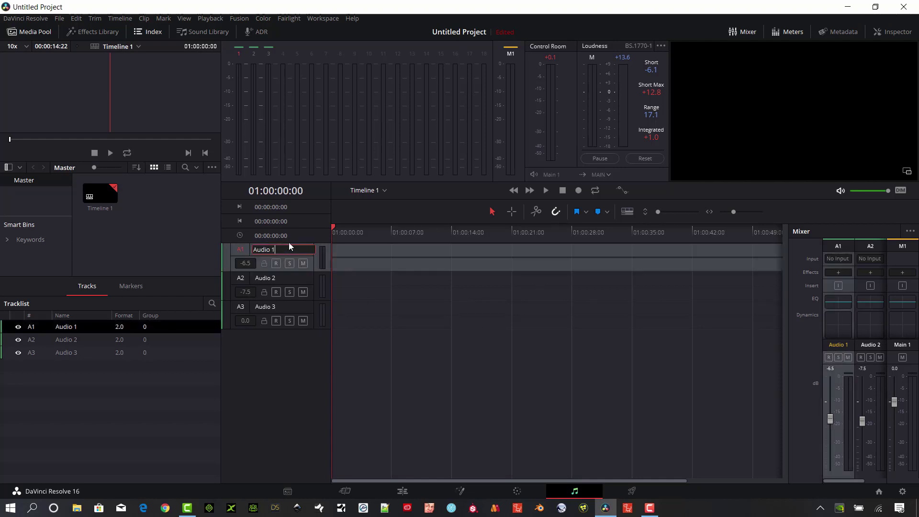
pyautogui.press('BackSpace')
pyautogui.press('BackSpace')
pyautogui.press('BackSpace')
pyautogui.press('BackSpace')
pyautogui.press('BackSpace')
pyautogui.press('BackSpace')
pyautogui.press('BackSpace')
pyautogui.write('Dr')
pyautogui.press('Return')
# - Load the FL Studio VSTi plugin on the Drums channel
pyautogui.click(839, 271)
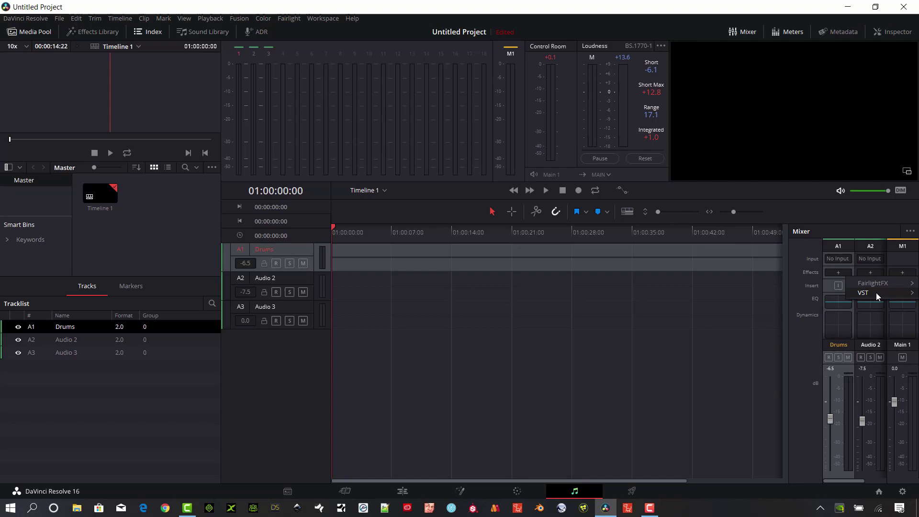
pyautogui.moveTo(876, 292)
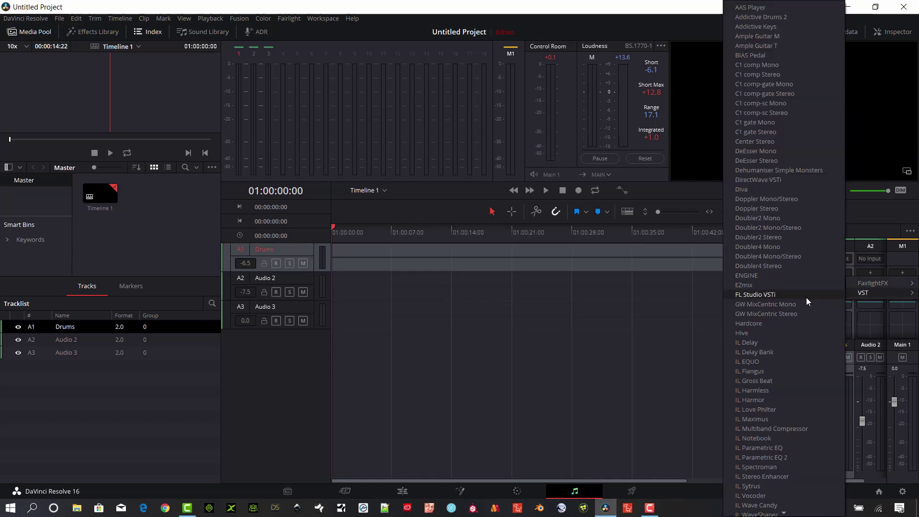
pyautogui.click(765, 294)
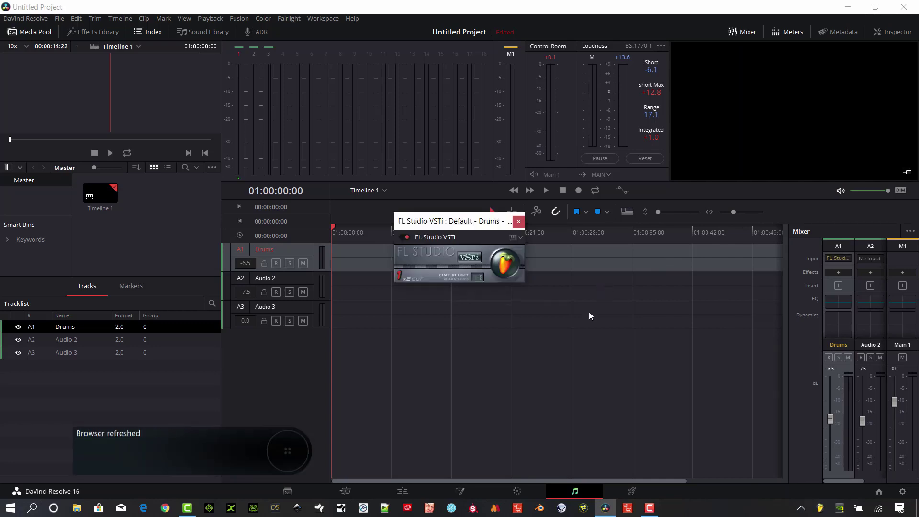
# - Set the VSTi's MIDI input to USB Oxygen 49 on Omni and move its window off the timeline
pyautogui.click(520, 237)
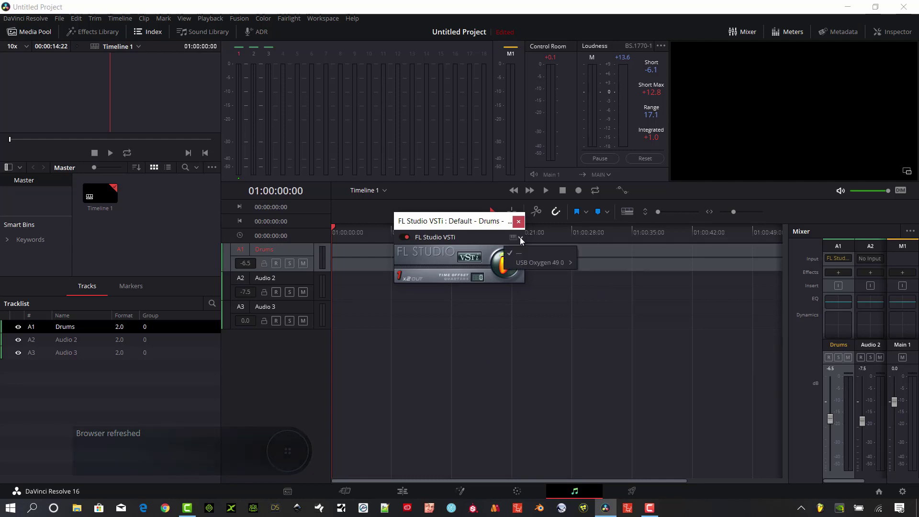
pyautogui.moveTo(546, 262)
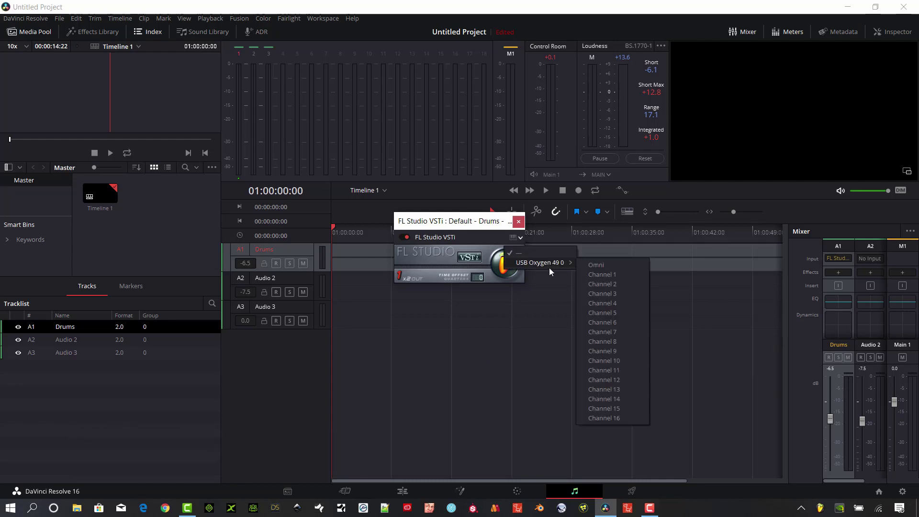
pyautogui.click(605, 265)
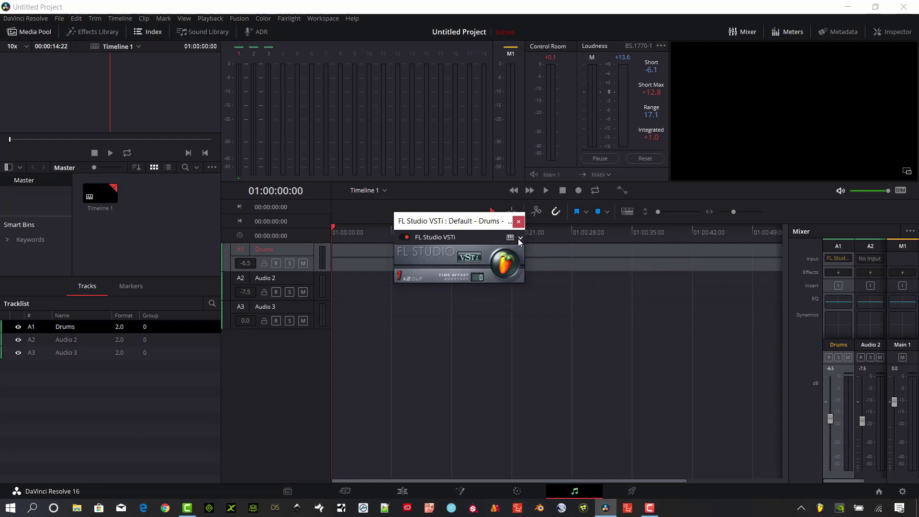
pyautogui.moveTo(484, 221); pyautogui.dragTo(377, 146)
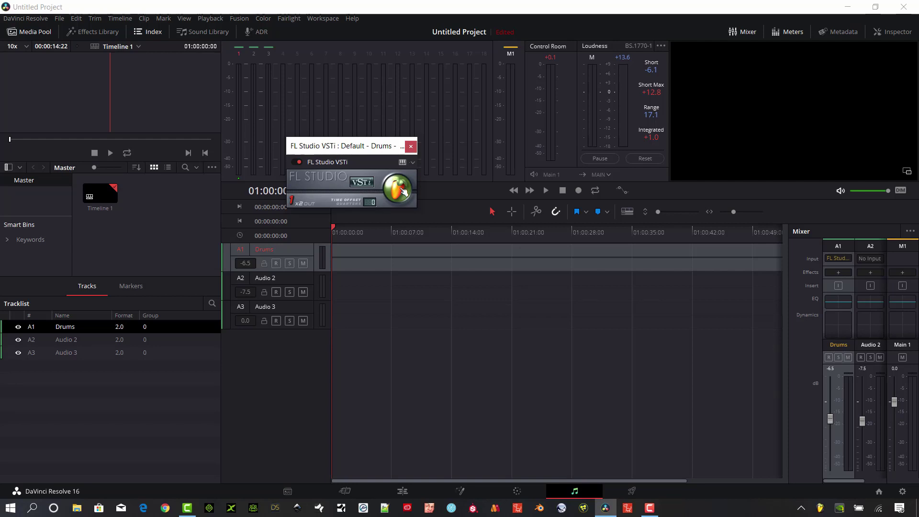
# - Open the full FL Studio interface and preview the Grv Kick Acoustic 02 sample
pyautogui.click(397, 188)
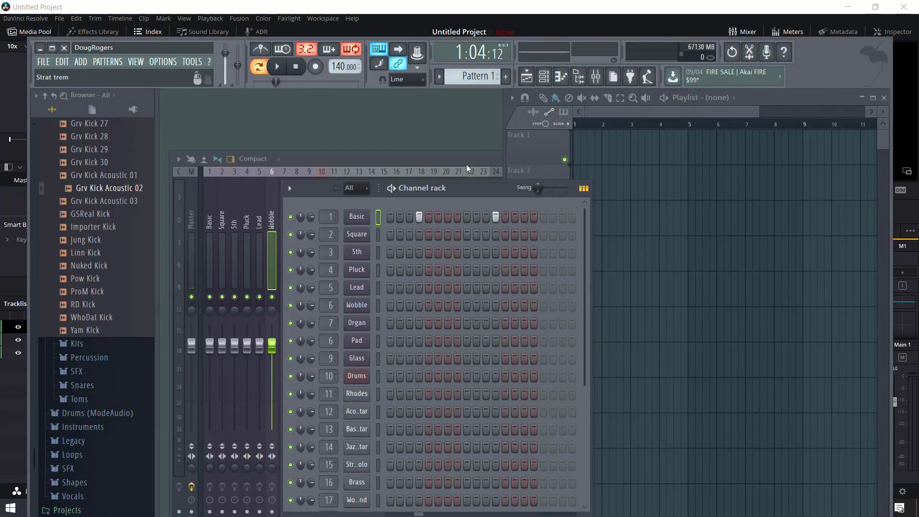
pyautogui.scroll(4, 139, 250)
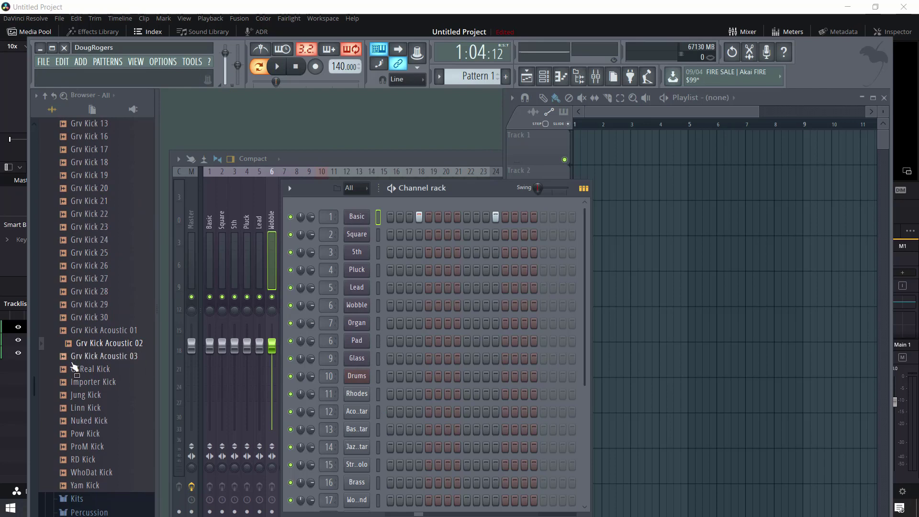
pyautogui.click(73, 346)
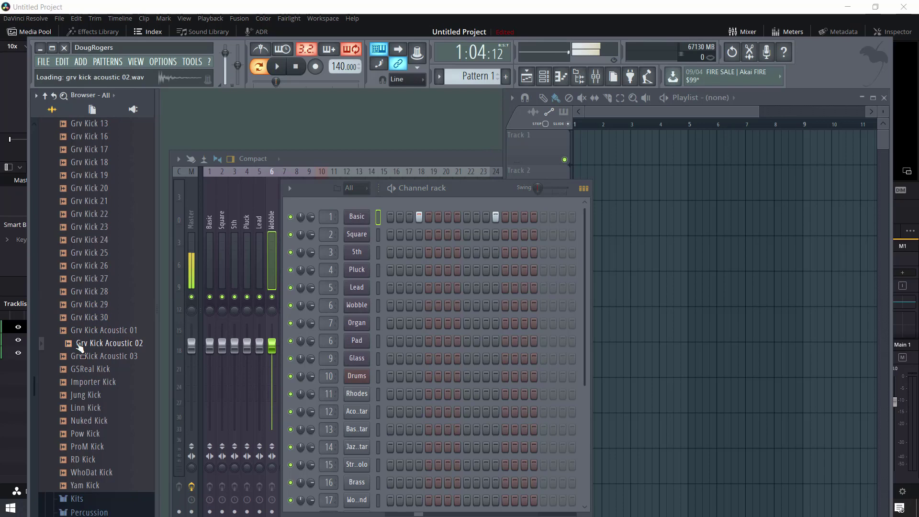
pyautogui.moveTo(72, 345); pyautogui.dragTo(360, 379)
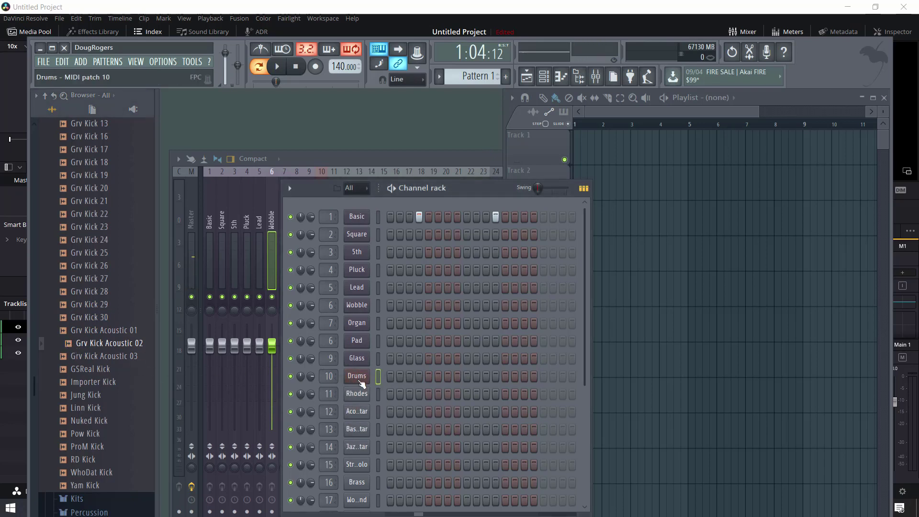
# - Preview the 808 Snare and Alum Snare samples, then drop Alum Snare 1 onto the Rhodes channel
pyautogui.scroll(10, 96, 296)
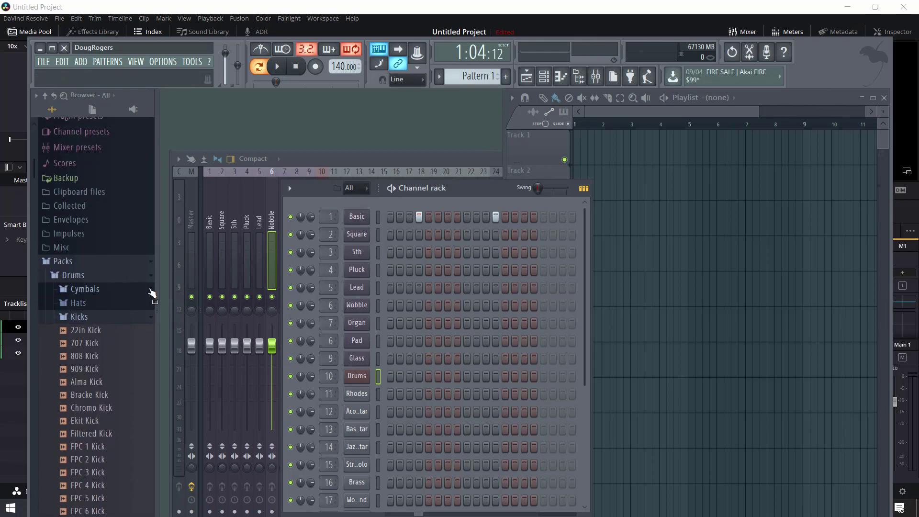
pyautogui.click(89, 320)
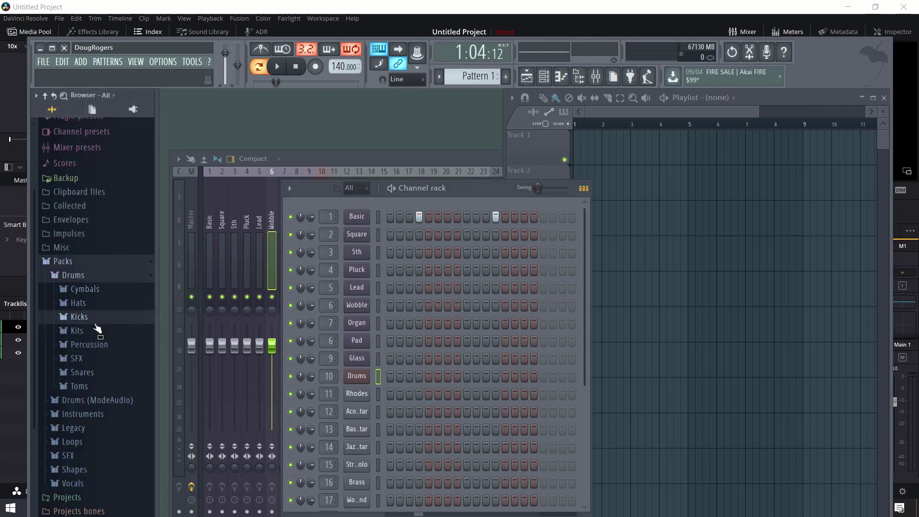
pyautogui.click(89, 374)
pyautogui.click(88, 339)
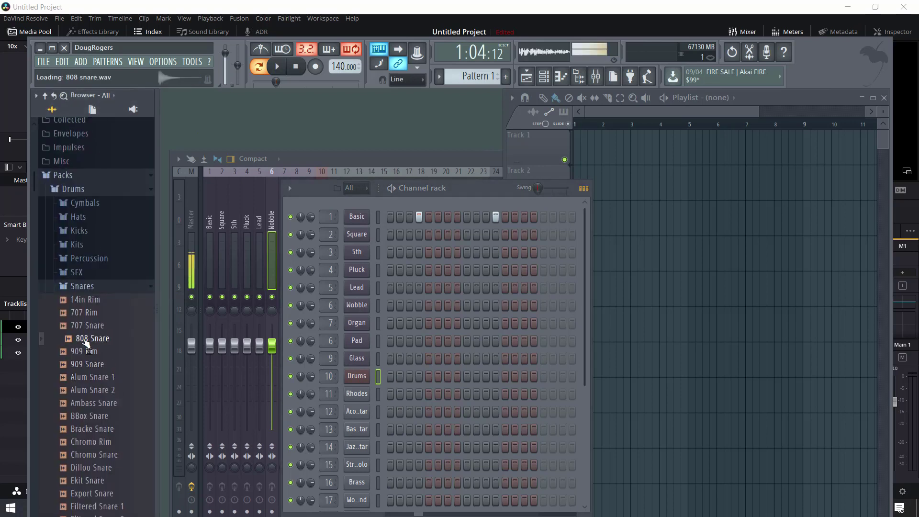
pyautogui.scroll(-4, 109, 428)
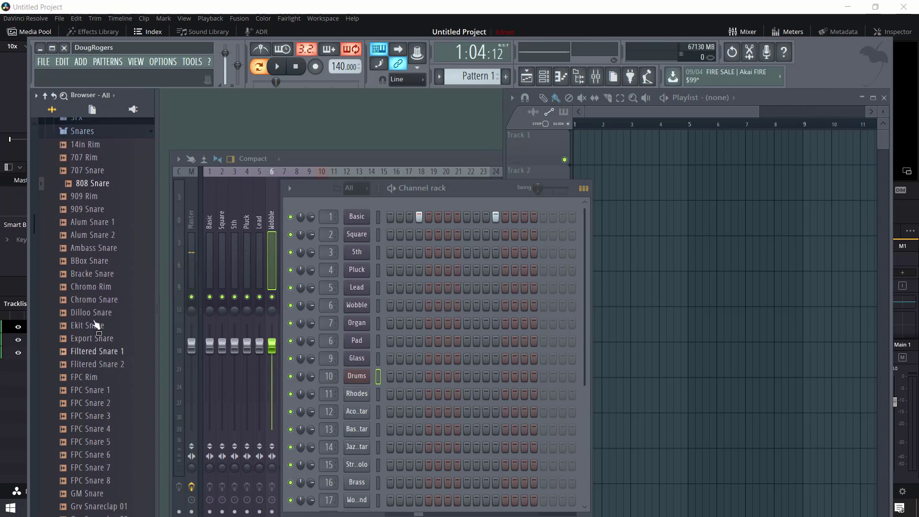
pyautogui.click(93, 234)
pyautogui.click(94, 222)
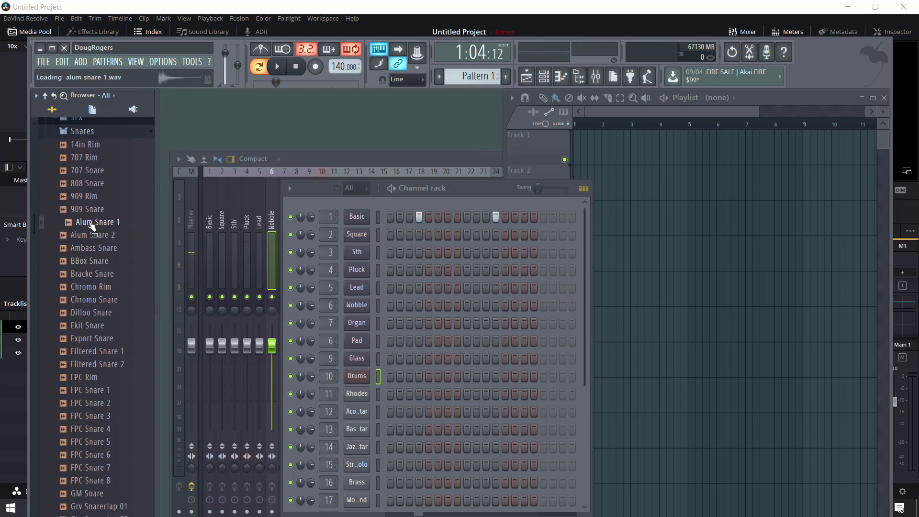
pyautogui.moveTo(92, 225); pyautogui.dragTo(358, 393)
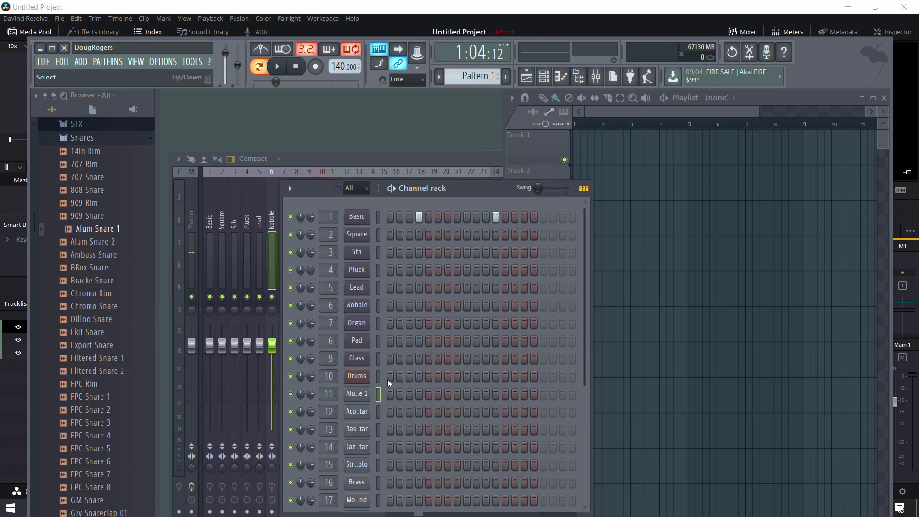
# - Start pattern playback and place Drums hits on steps 4, 8, 12 and 16
pyautogui.click(420, 378)
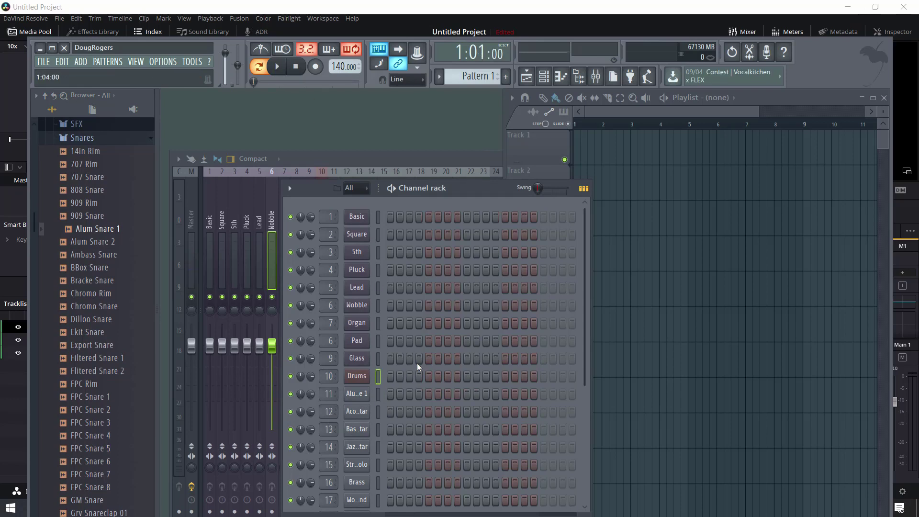
pyautogui.click(278, 67)
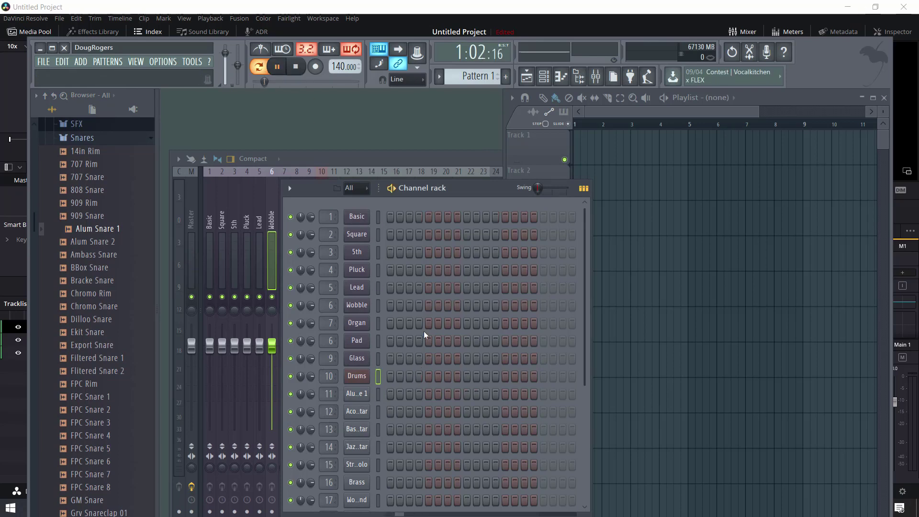
pyautogui.click(420, 376)
pyautogui.click(457, 376)
pyautogui.click(496, 377)
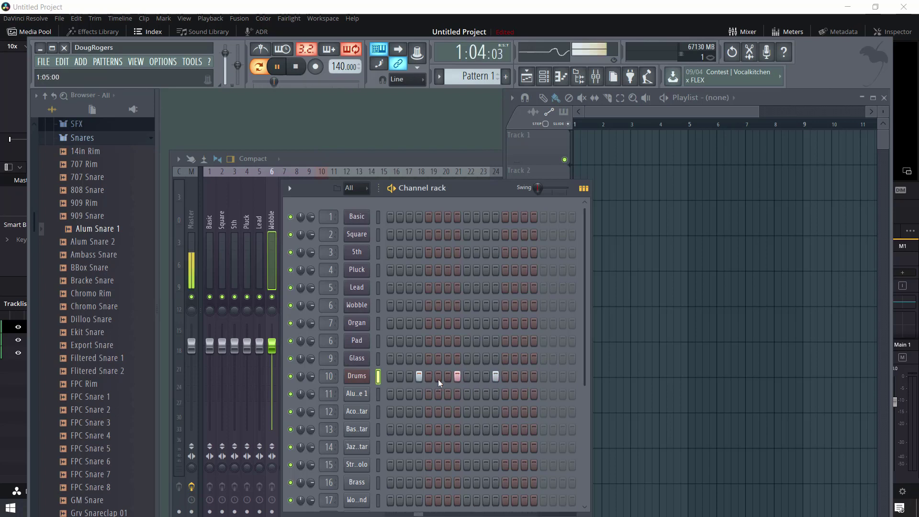
pyautogui.click(534, 376)
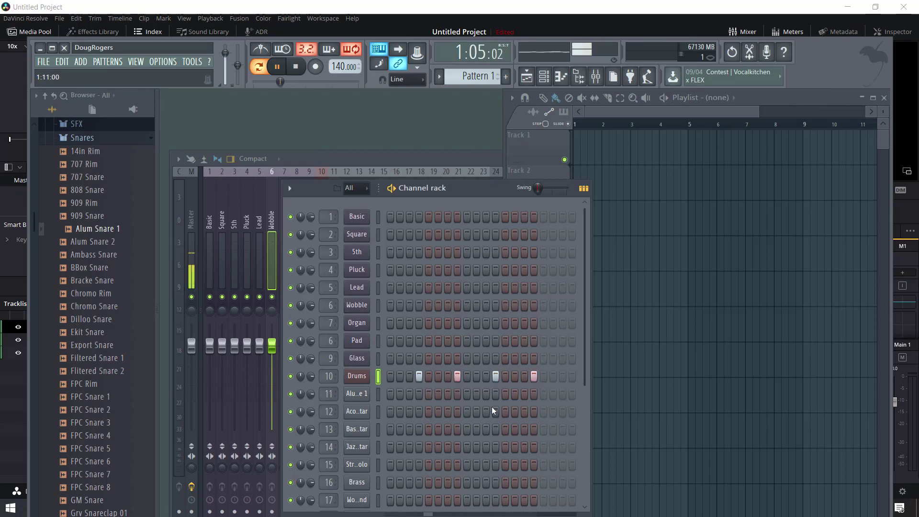
# - Add Alum Snare 1 hits on steps 8 and 16, then stop playback
pyautogui.click(455, 394)
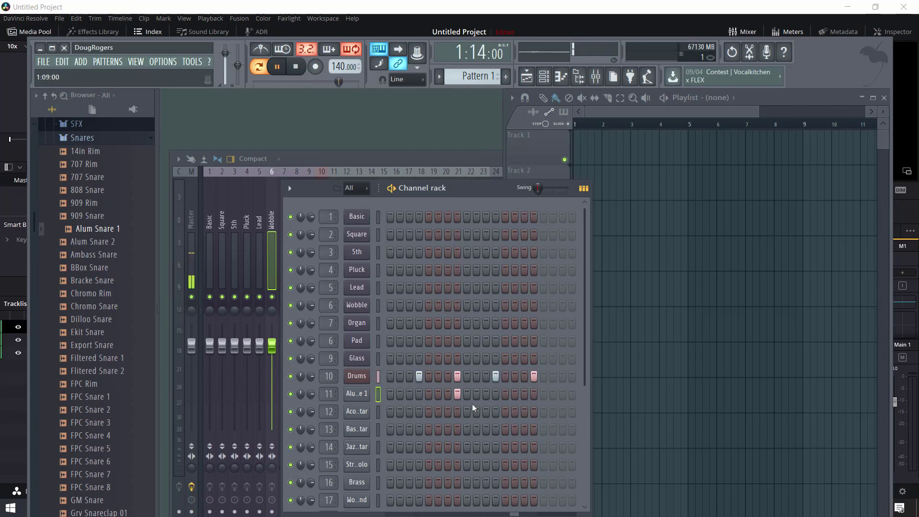
pyautogui.click(534, 394)
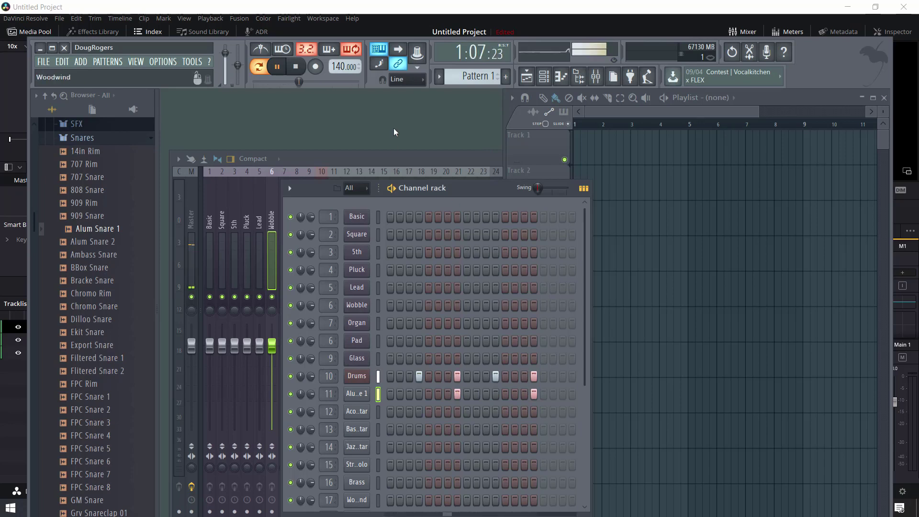
pyautogui.click(296, 67)
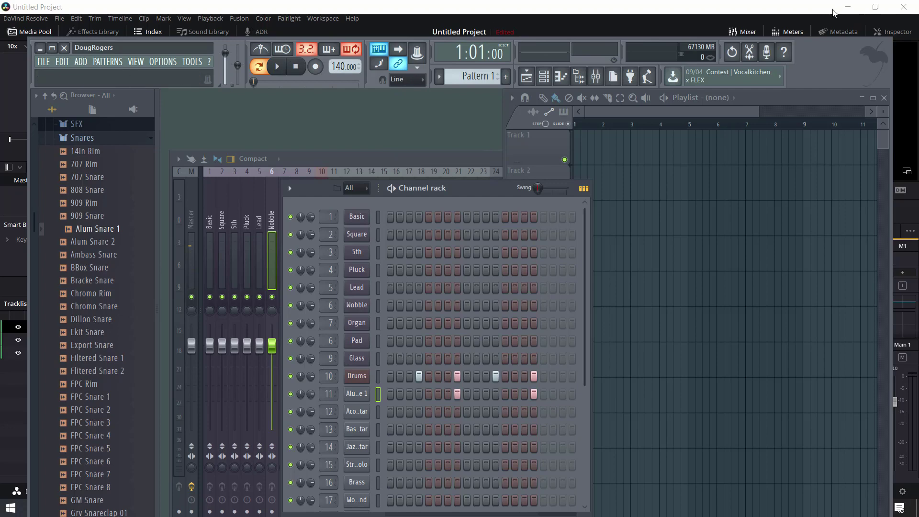
# - Bring Resolve back to the front, closing the standalone FL Studio window and the VSTi plugin window
pyautogui.click(847, 7)
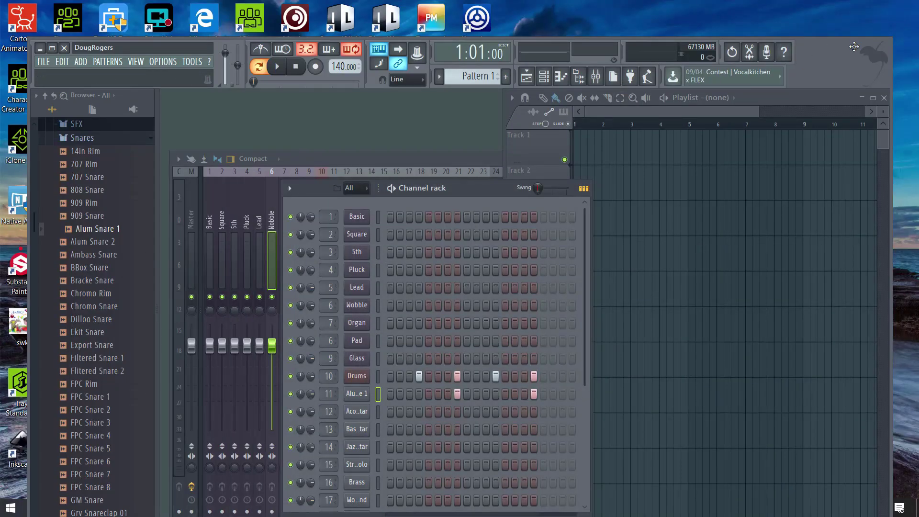
pyautogui.moveTo(854, 46); pyautogui.dragTo(772, 49)
pyautogui.moveTo(620, 508)
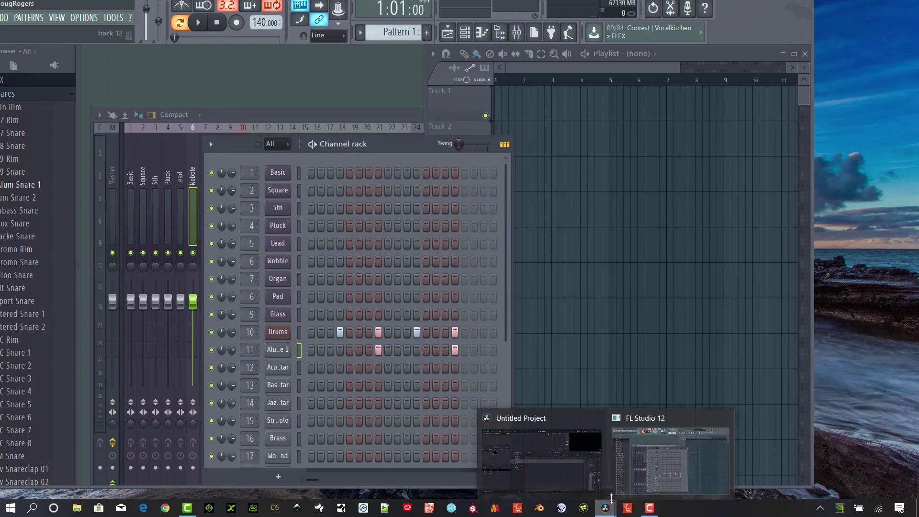
pyautogui.click(540, 454)
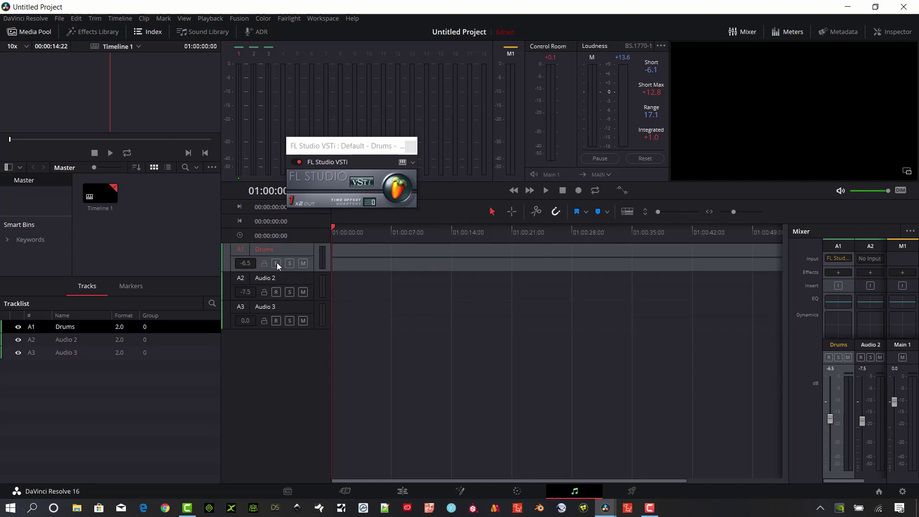
pyautogui.moveTo(605, 508)
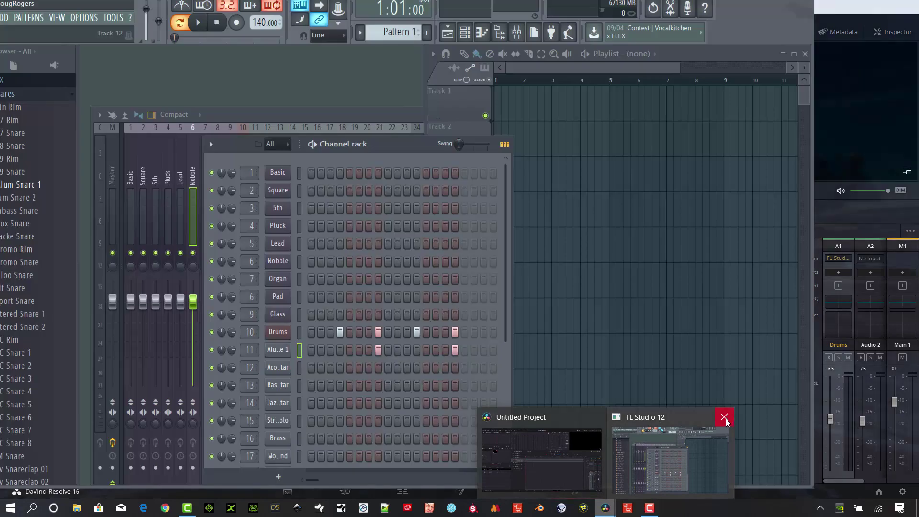
pyautogui.click(723, 416)
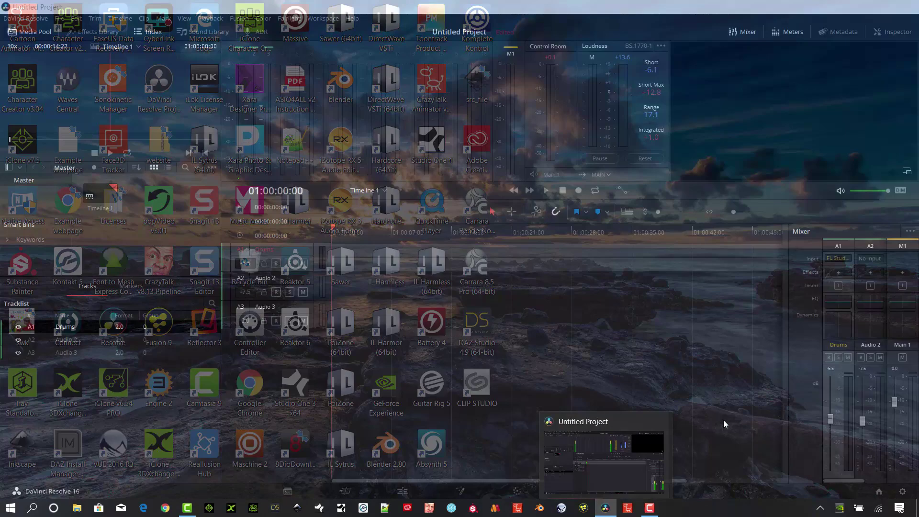
pyautogui.click(410, 146)
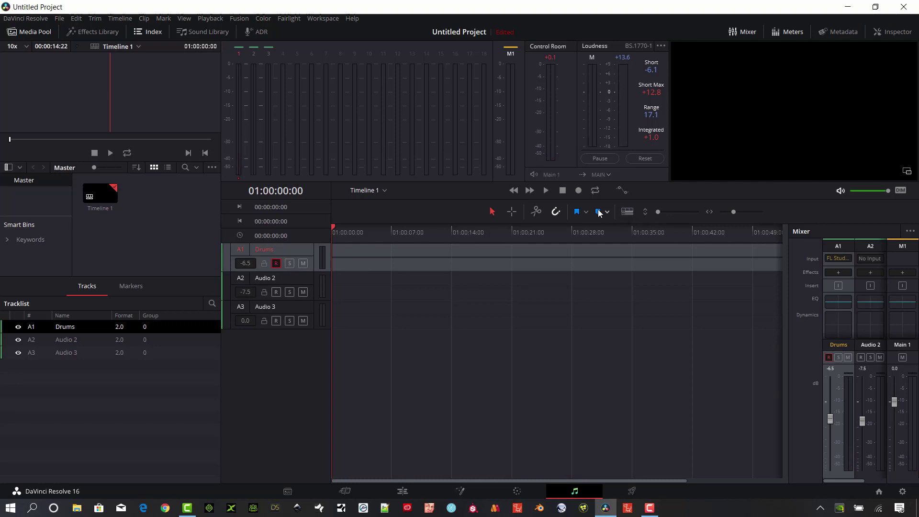
# - Record a drum take on the Drums track and drag the playhead back near the start
pyautogui.click(580, 191)
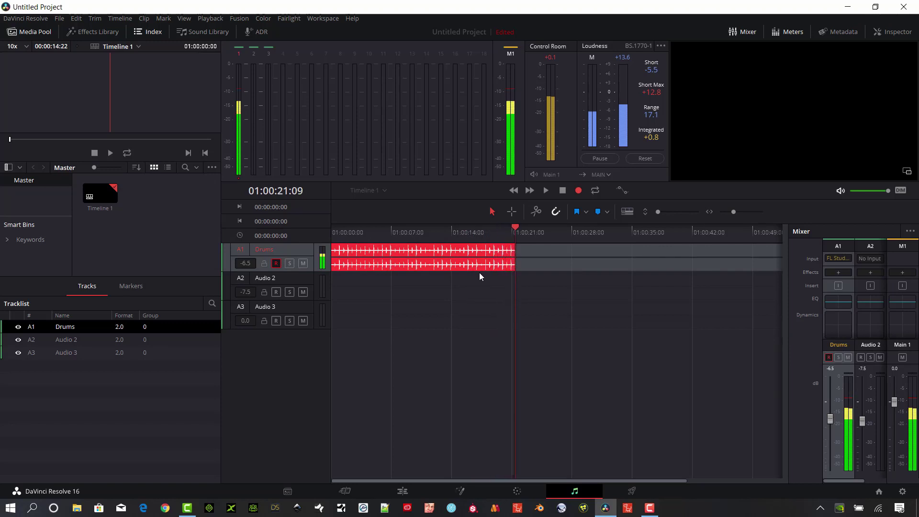
pyautogui.click(562, 191)
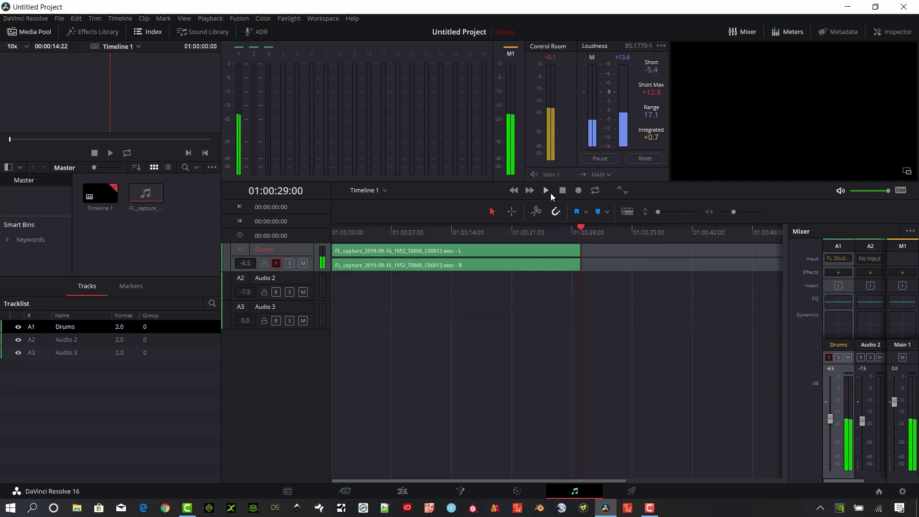
pyautogui.moveTo(376, 233); pyautogui.dragTo(345, 236)
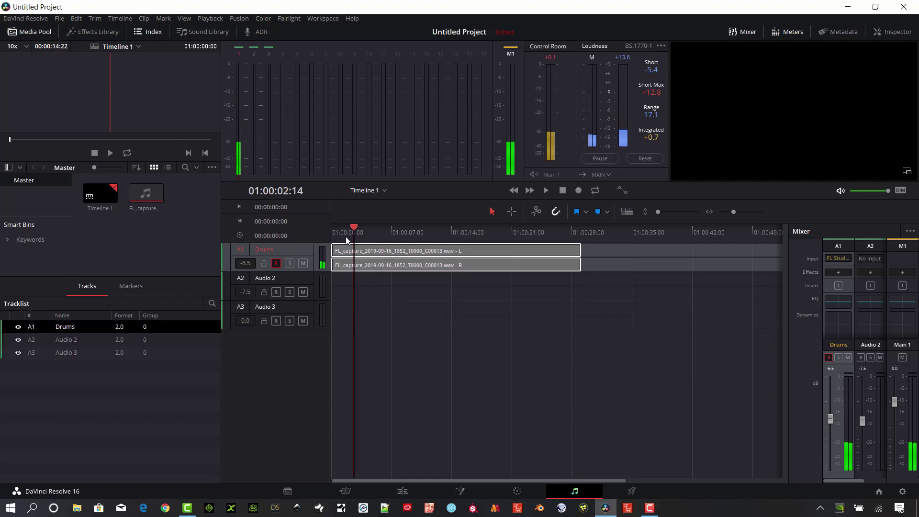
# - Play back the recorded drum clip, stop it, and return to the timeline start
pyautogui.click(546, 190)
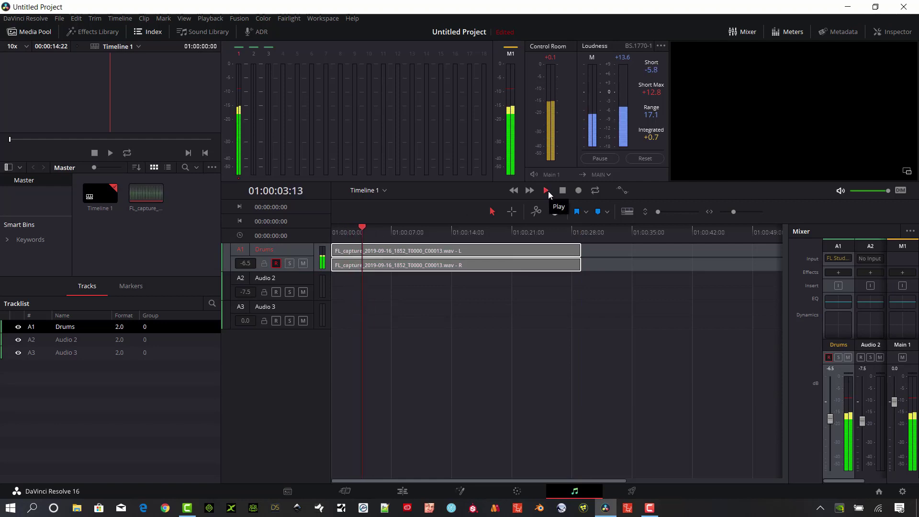
pyautogui.click(563, 190)
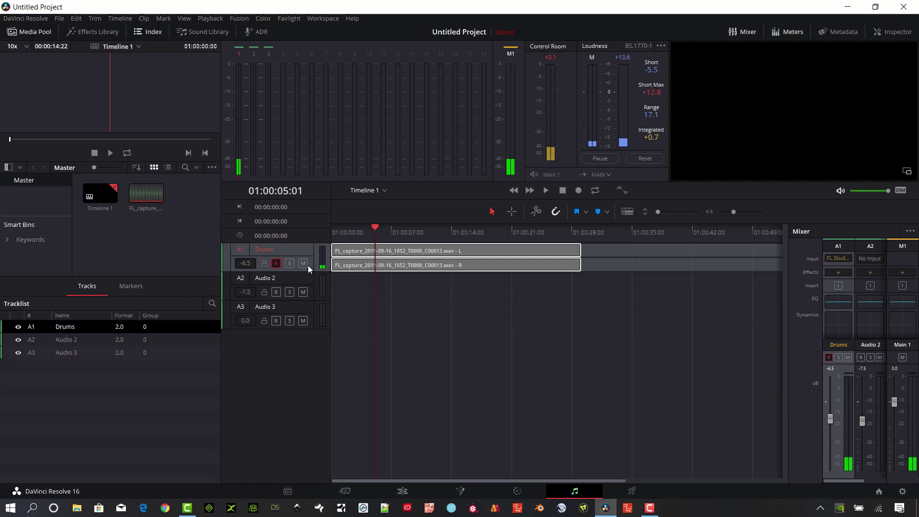
pyautogui.click(513, 190)
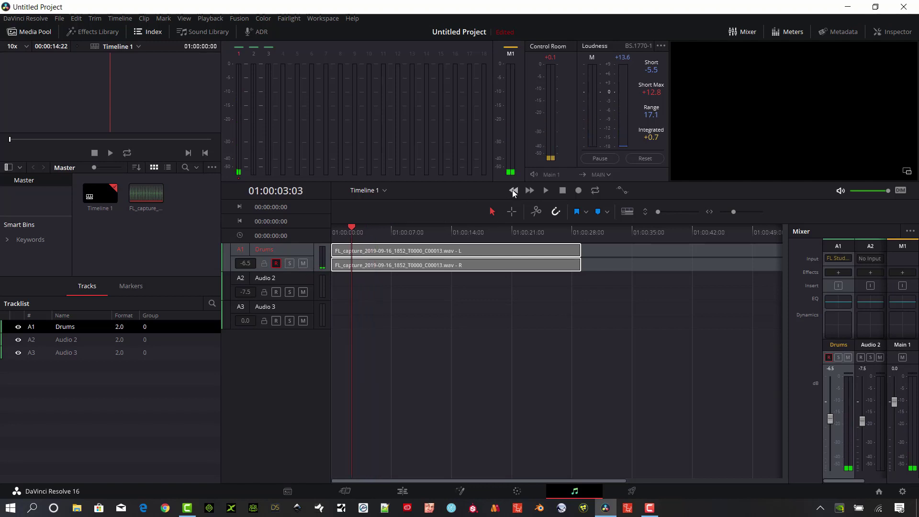
pyautogui.click(290, 281)
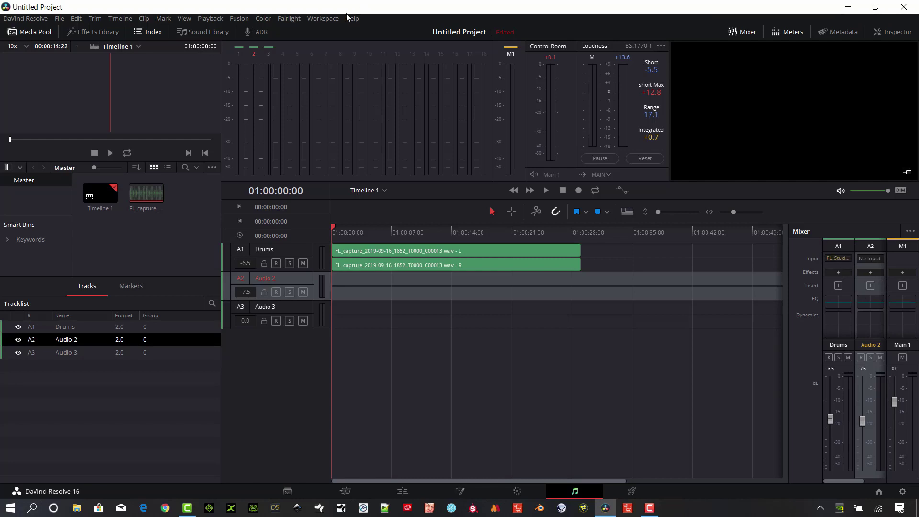
pyautogui.click(292, 18)
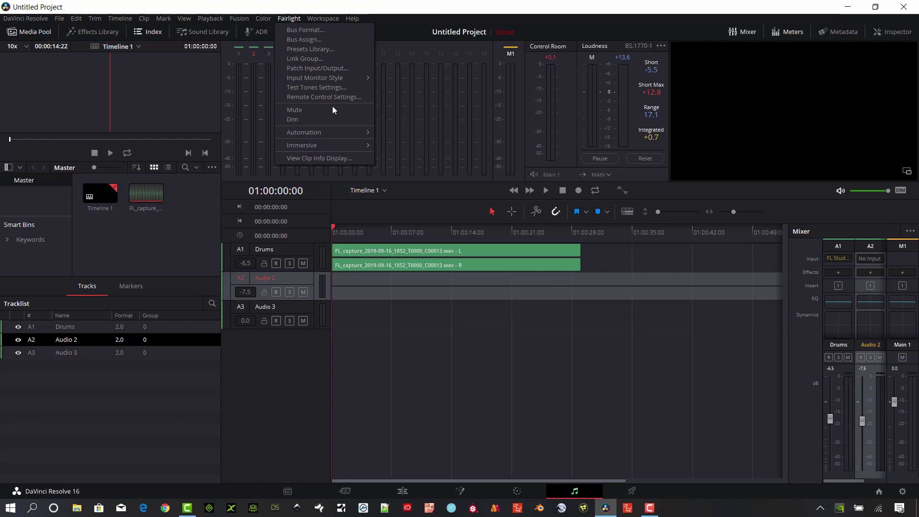
pyautogui.click(334, 70)
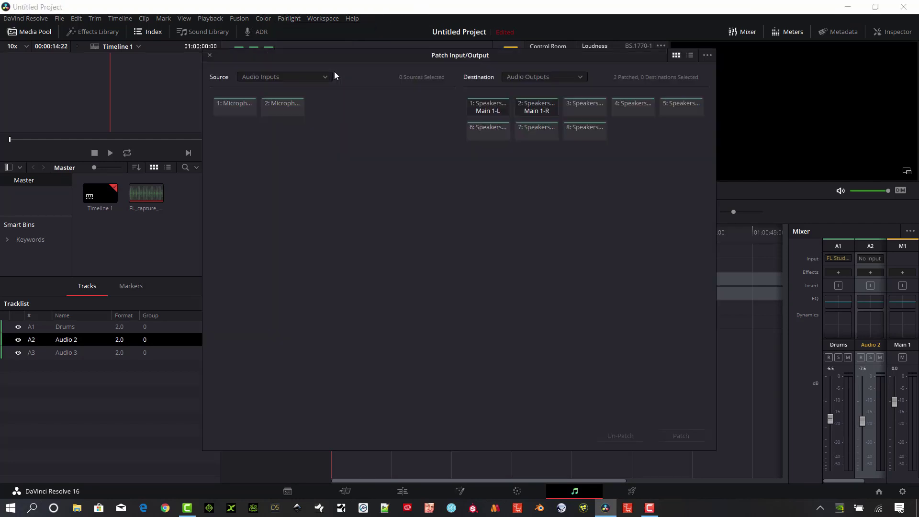
pyautogui.click(562, 77)
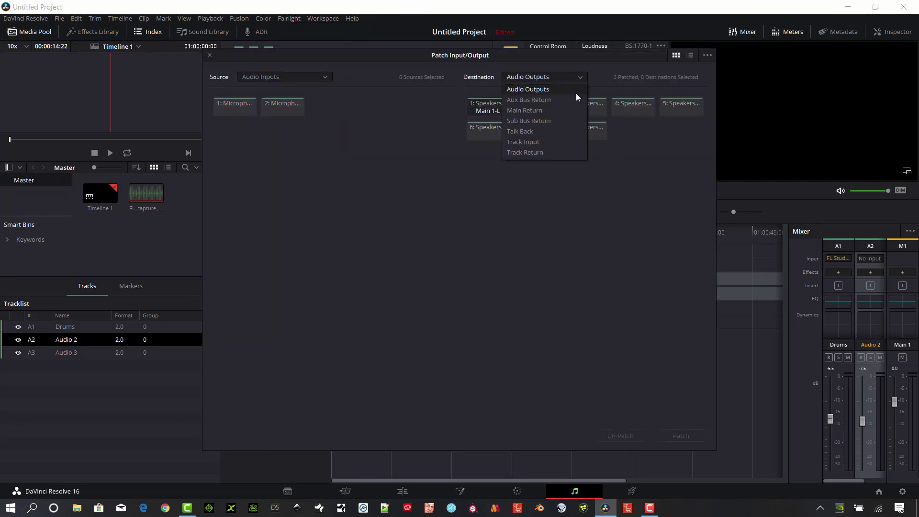
pyautogui.click(553, 143)
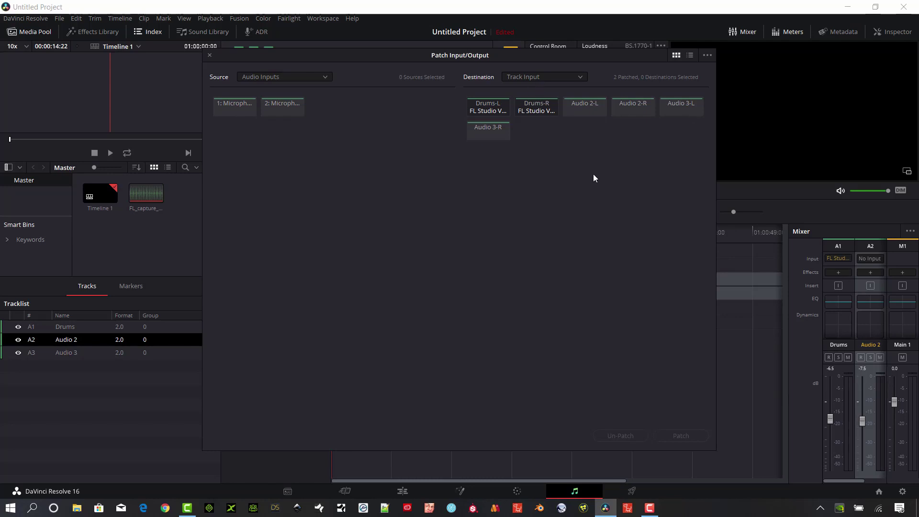
pyautogui.click(211, 56)
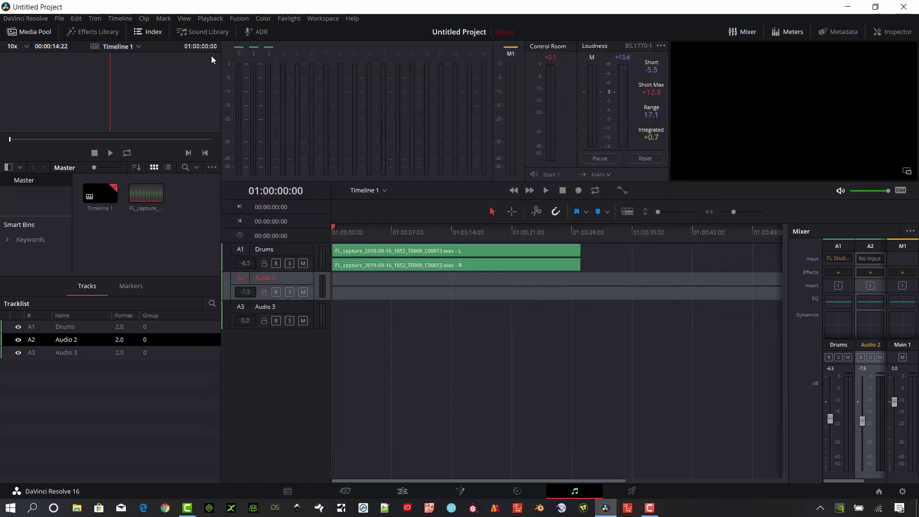
# - Load the VG-AMBER guitar instrument plugin on Audio 2
pyautogui.click(871, 272)
pyautogui.moveTo(872, 291)
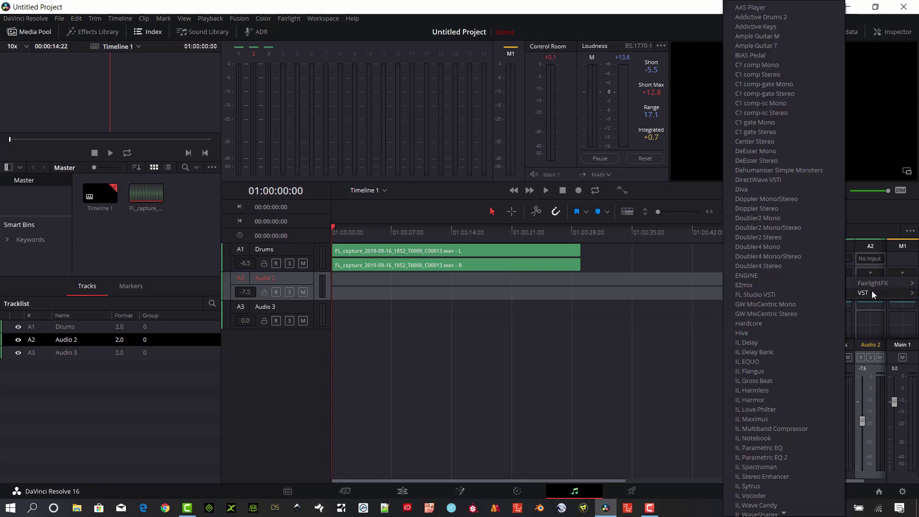
pyautogui.scroll(-5, 766, 485)
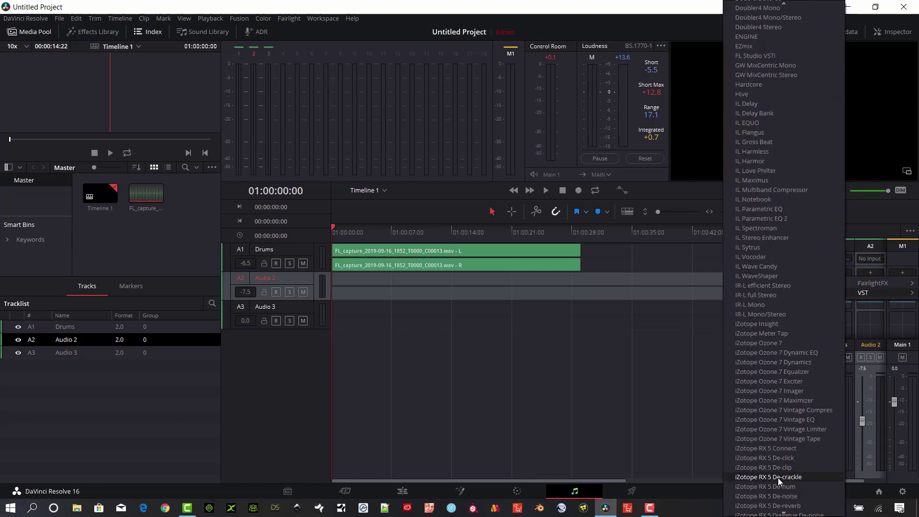
pyautogui.scroll(-8, 776, 473)
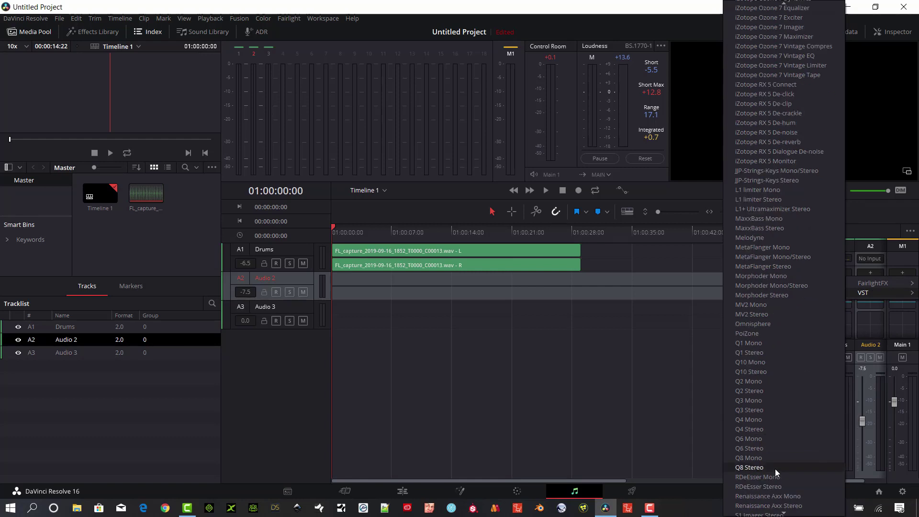
pyautogui.scroll(-7, 775, 469)
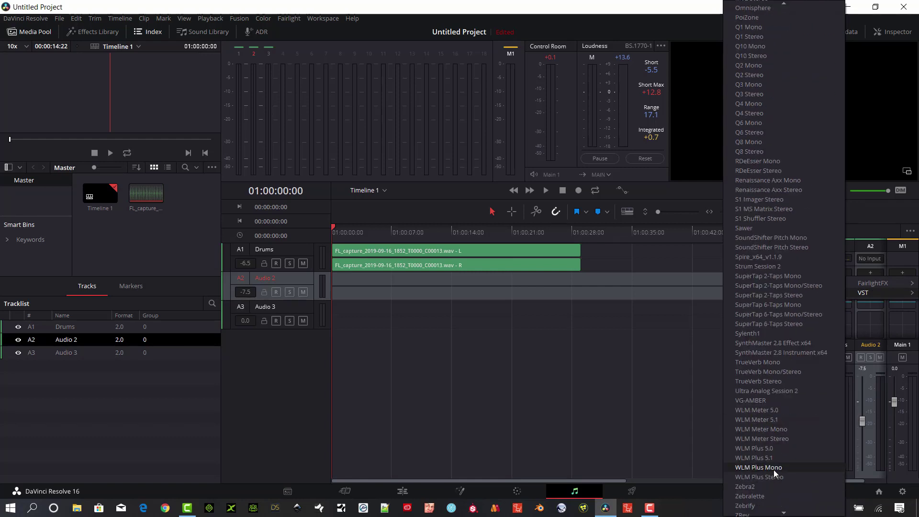
pyautogui.scroll(-1, 774, 469)
pyautogui.click(746, 392)
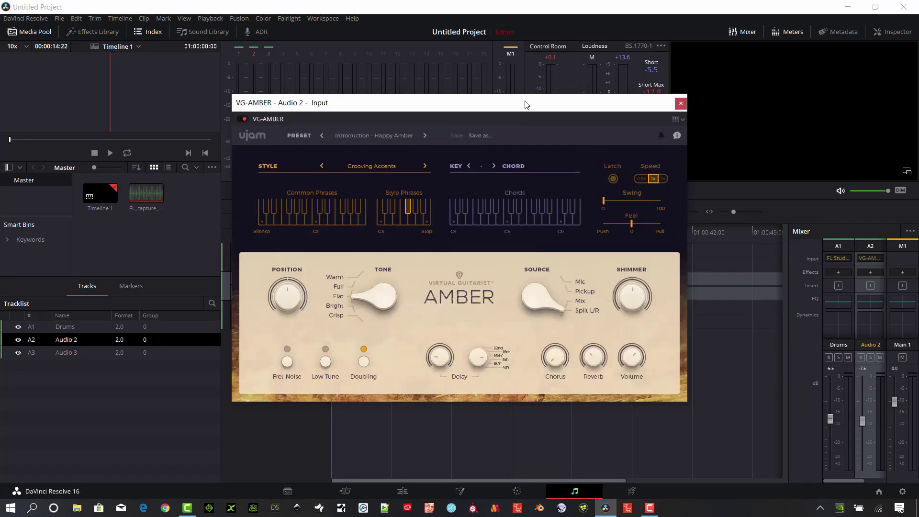
# - Set VG-AMBER's MIDI input to USB Oxygen 49 on Omni and move its window aside
pyautogui.click(682, 119)
pyautogui.moveTo(709, 144)
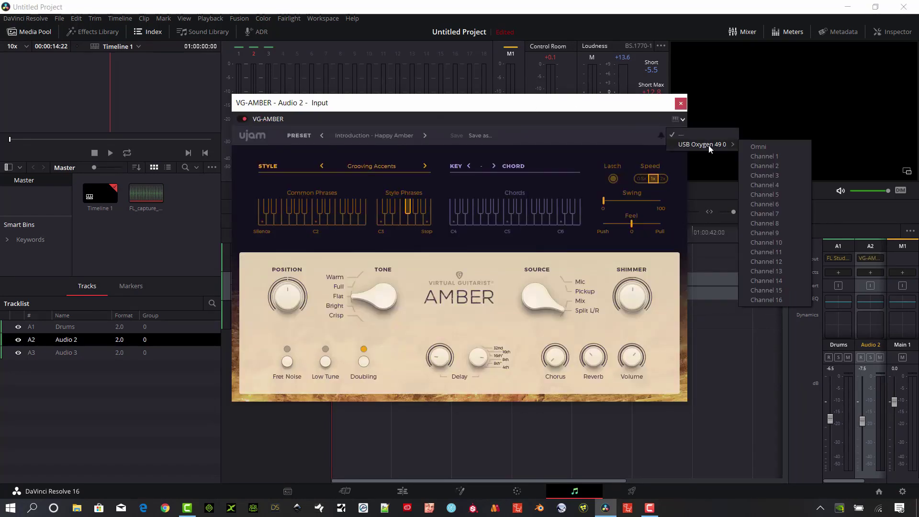
pyautogui.click(765, 146)
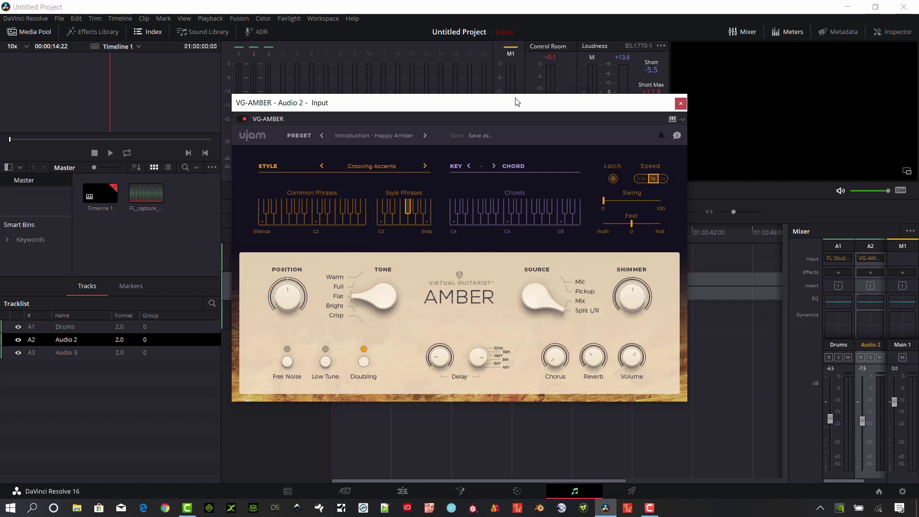
pyautogui.moveTo(517, 101); pyautogui.dragTo(767, 159)
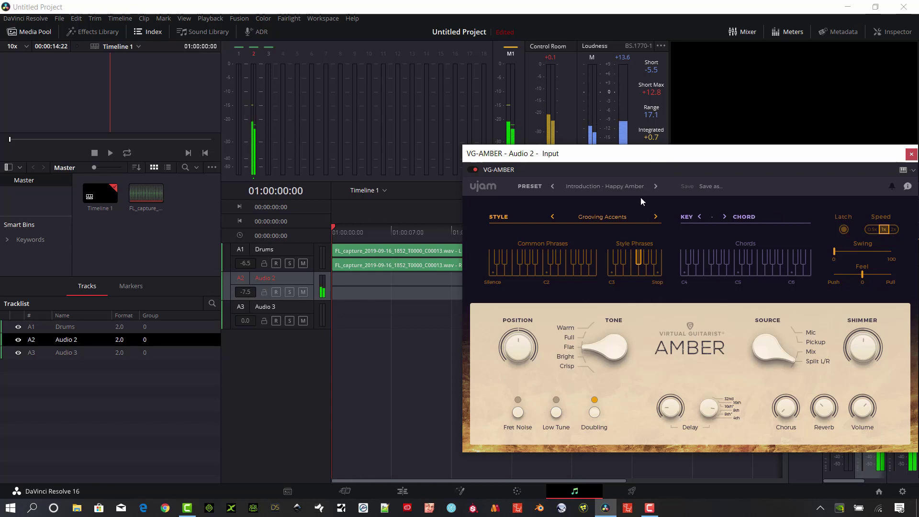
# - Browse VG-AMBER's style and preset lists, then reposition the plugin window lower
pyautogui.click(622, 216)
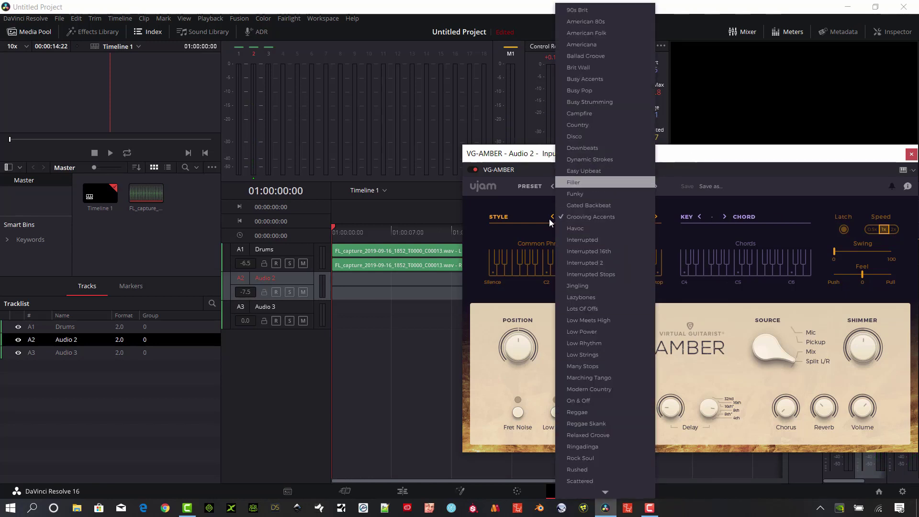
pyautogui.click(534, 189)
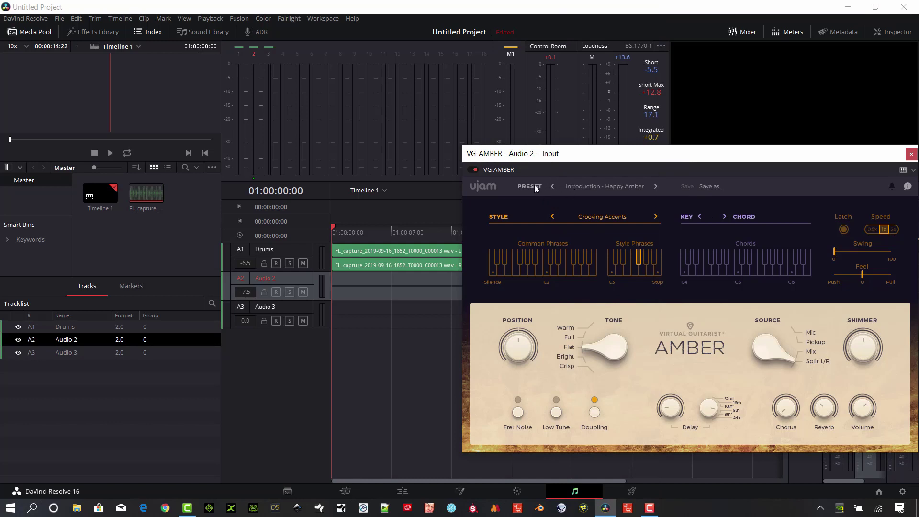
pyautogui.click(581, 186)
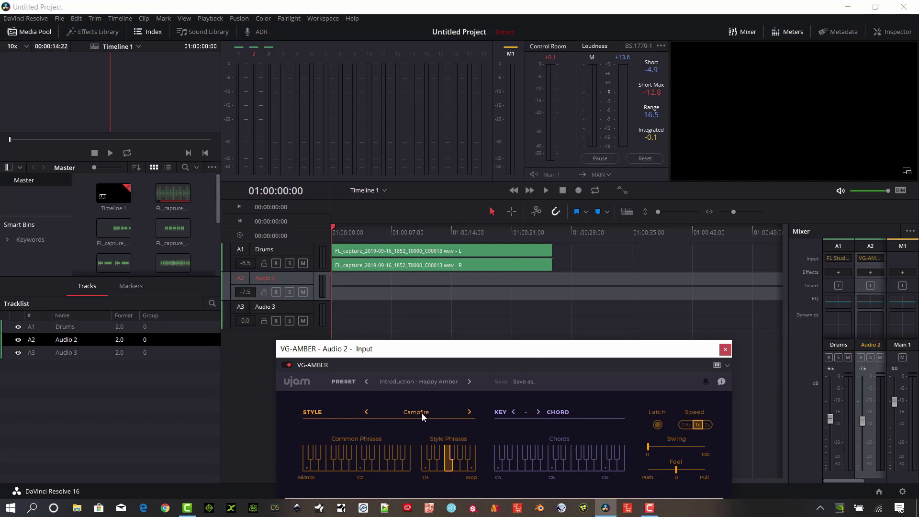
pyautogui.moveTo(461, 349); pyautogui.dragTo(410, 341)
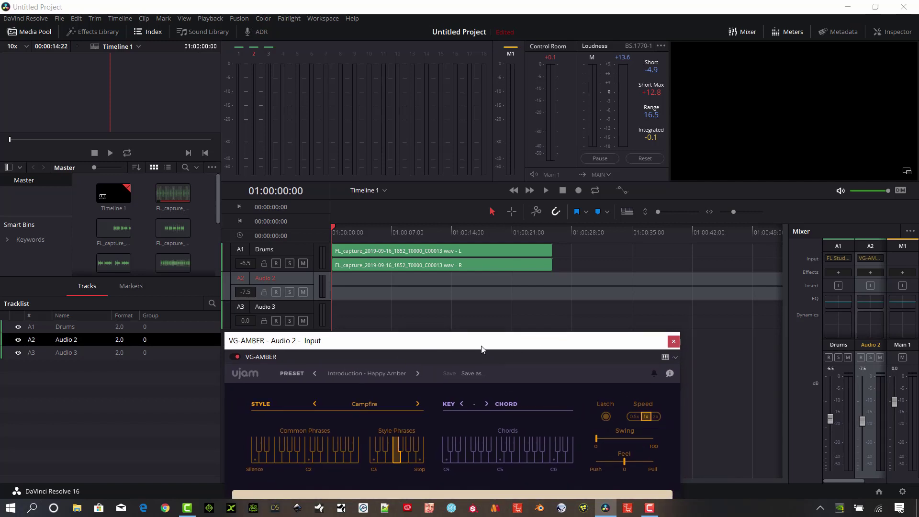
pyautogui.moveTo(481, 349); pyautogui.dragTo(459, 365)
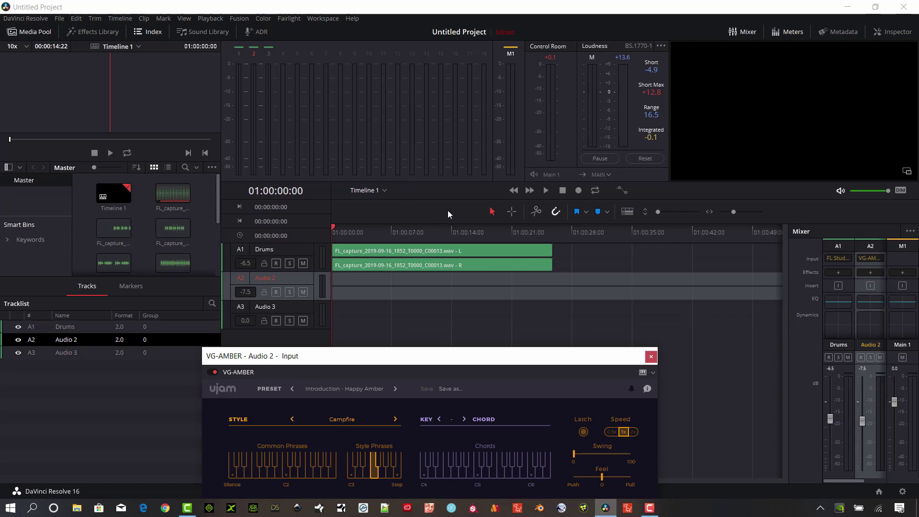
# - Arm Audio 2 and record a VG-AMBER guitar take using chord Latch, then stop
pyautogui.click(276, 292)
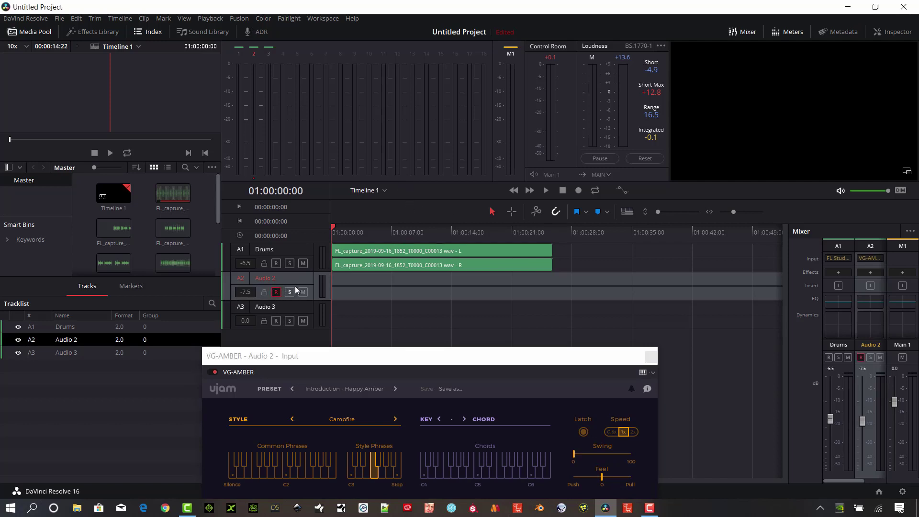
pyautogui.click(578, 190)
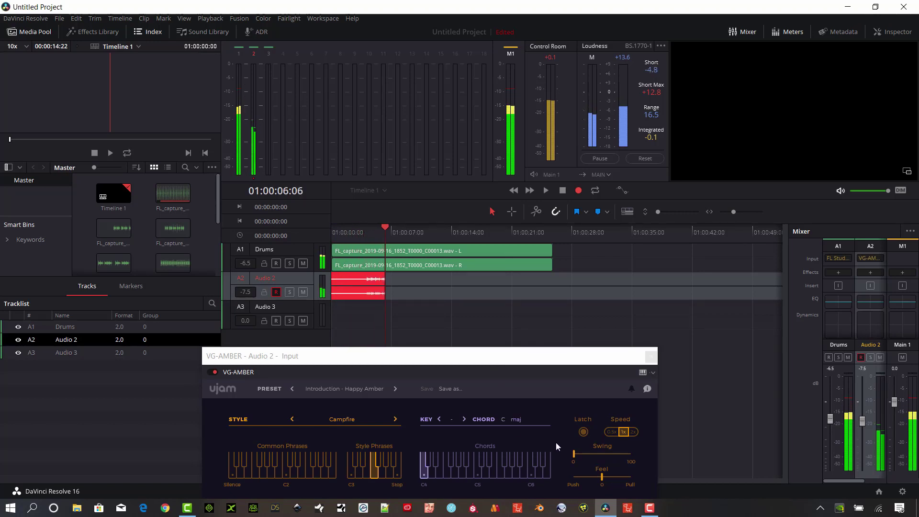
pyautogui.click(582, 432)
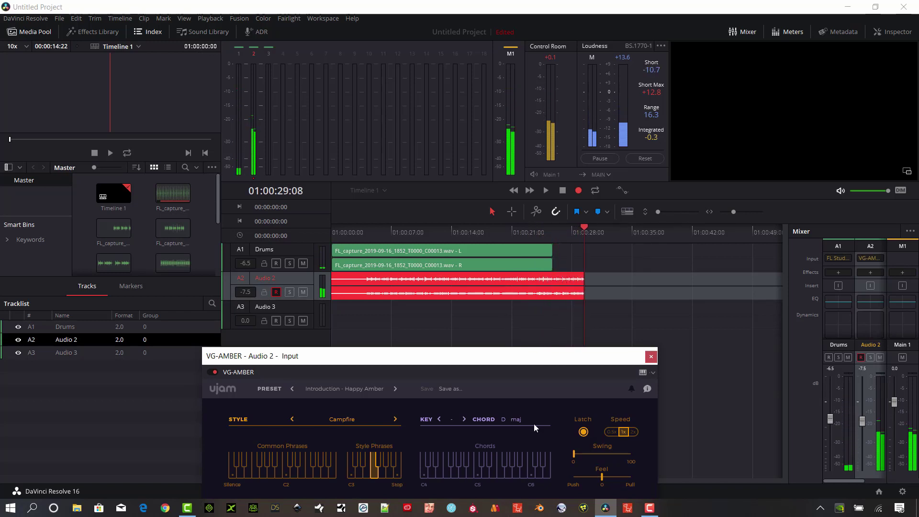
pyautogui.click(584, 433)
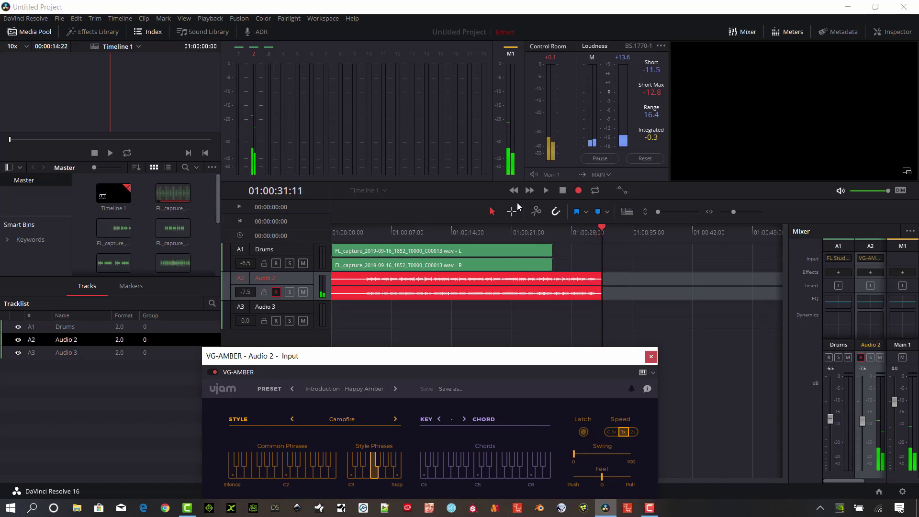
pyautogui.click(563, 190)
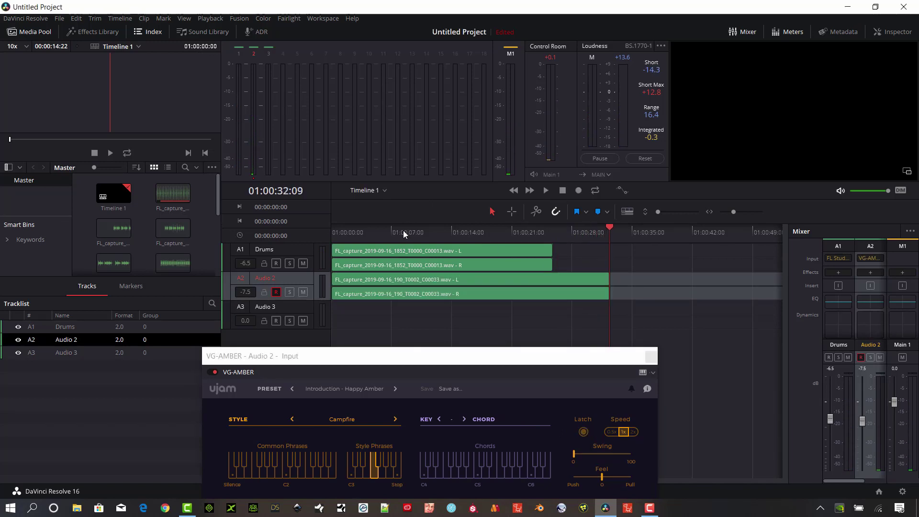
# - Rewind near the start and play the drum and guitar clips together to about 01:00:22
pyautogui.moveTo(403, 231); pyautogui.dragTo(364, 232)
pyautogui.click(547, 191)
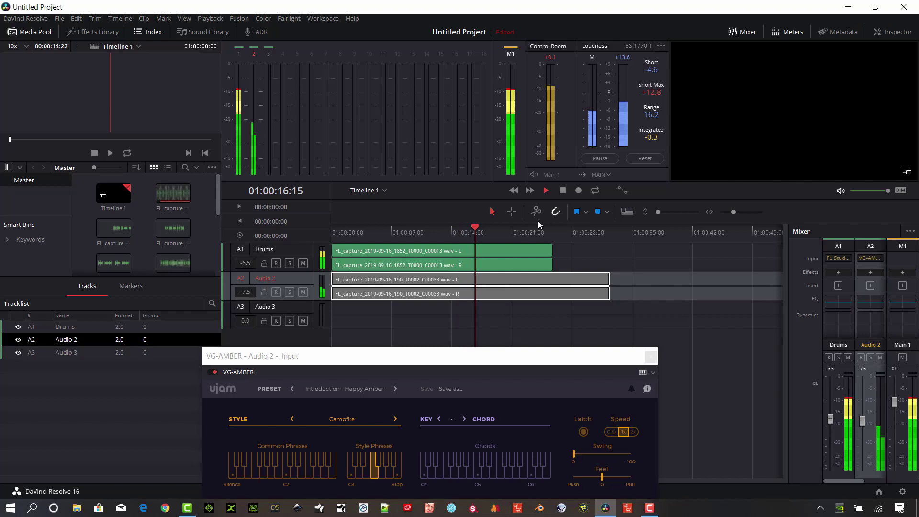
pyautogui.click(563, 192)
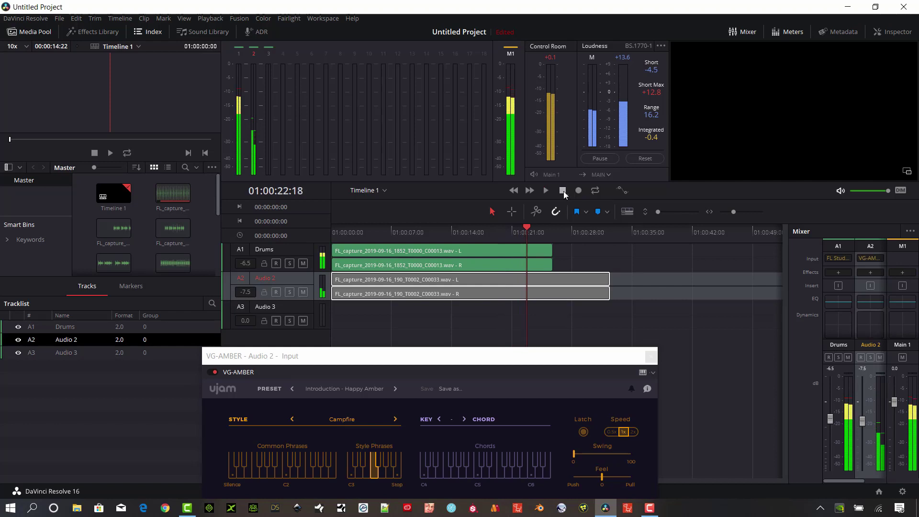